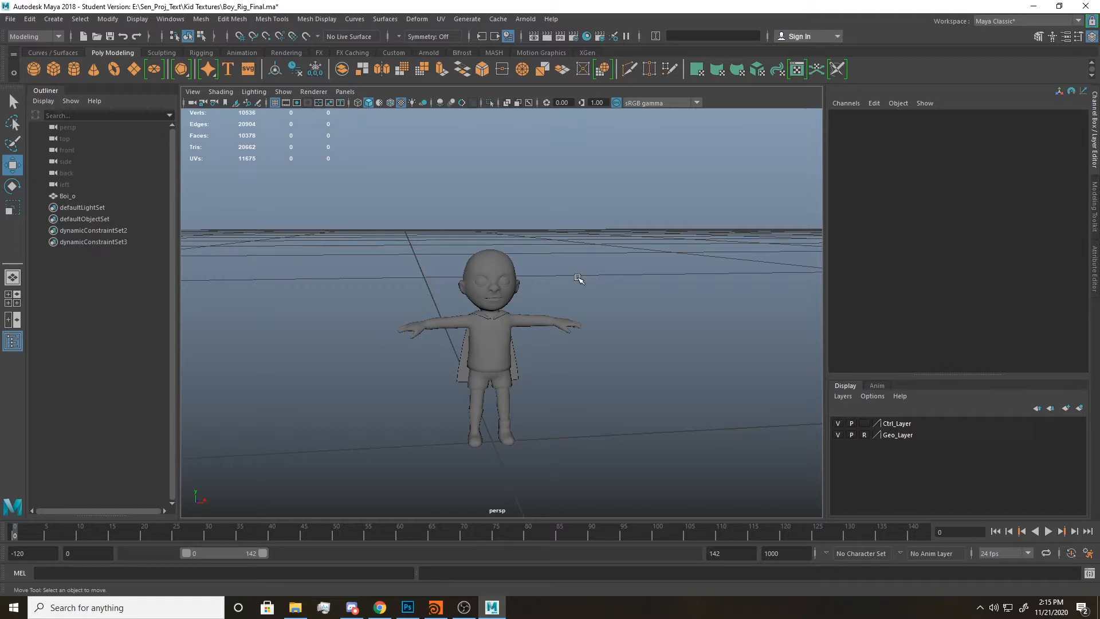
drag(626, 270, 544, 332)
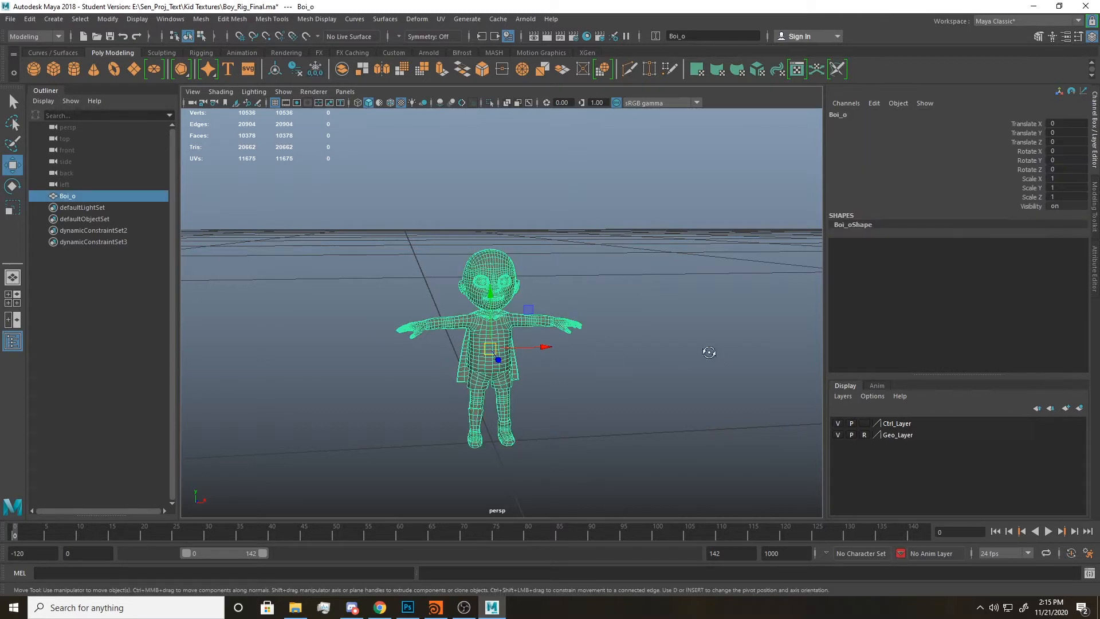
alt+drag(708, 353, 716, 347)
click(716, 348)
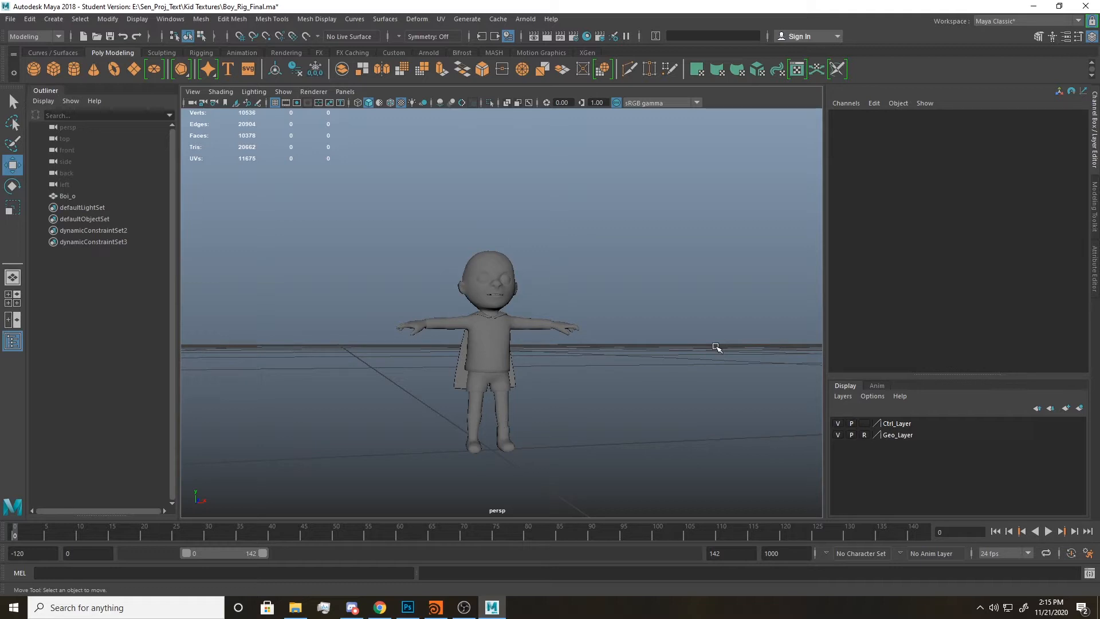
alt+drag(716, 347, 407, 367)
- Check the up axis and working units in the general application settings with the boy character selected
click(533, 318)
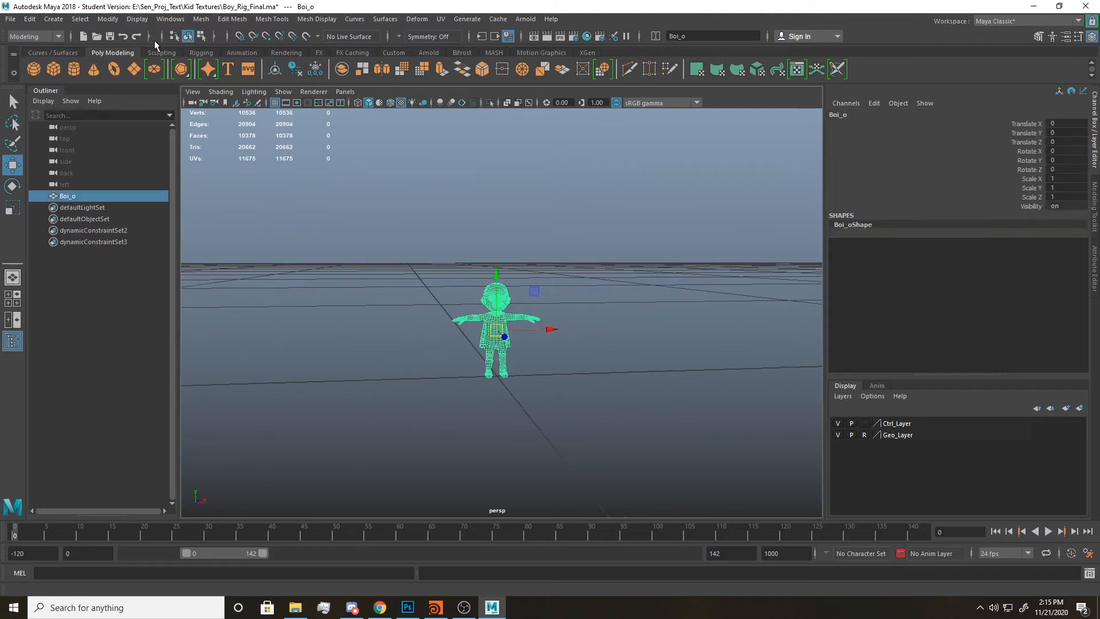
click(170, 18)
mouse_move(237, 128)
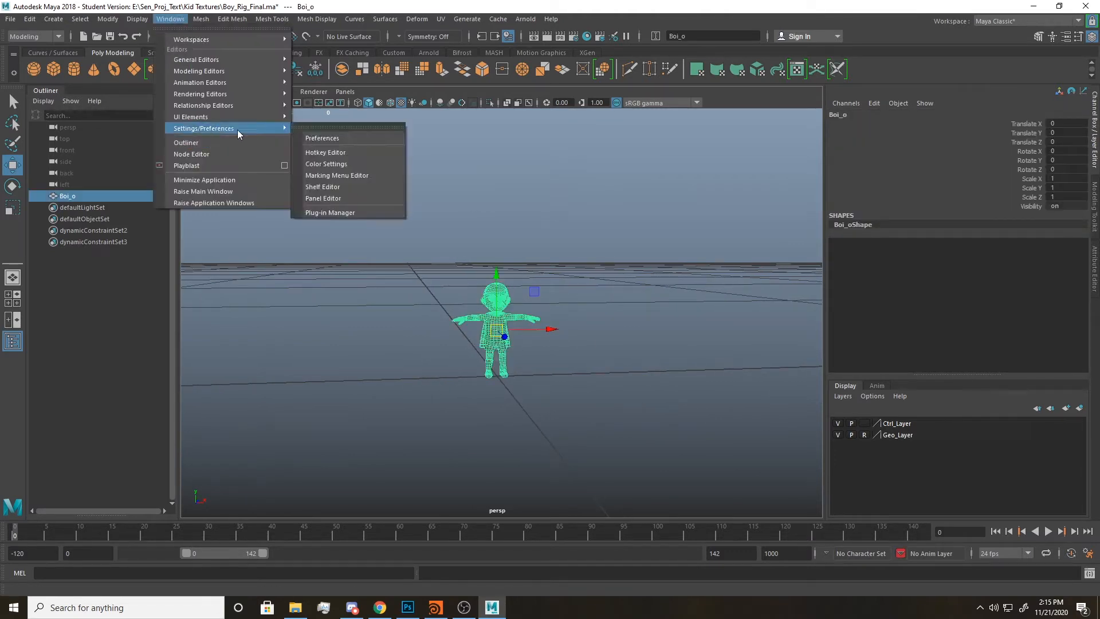
click(334, 140)
click(647, 277)
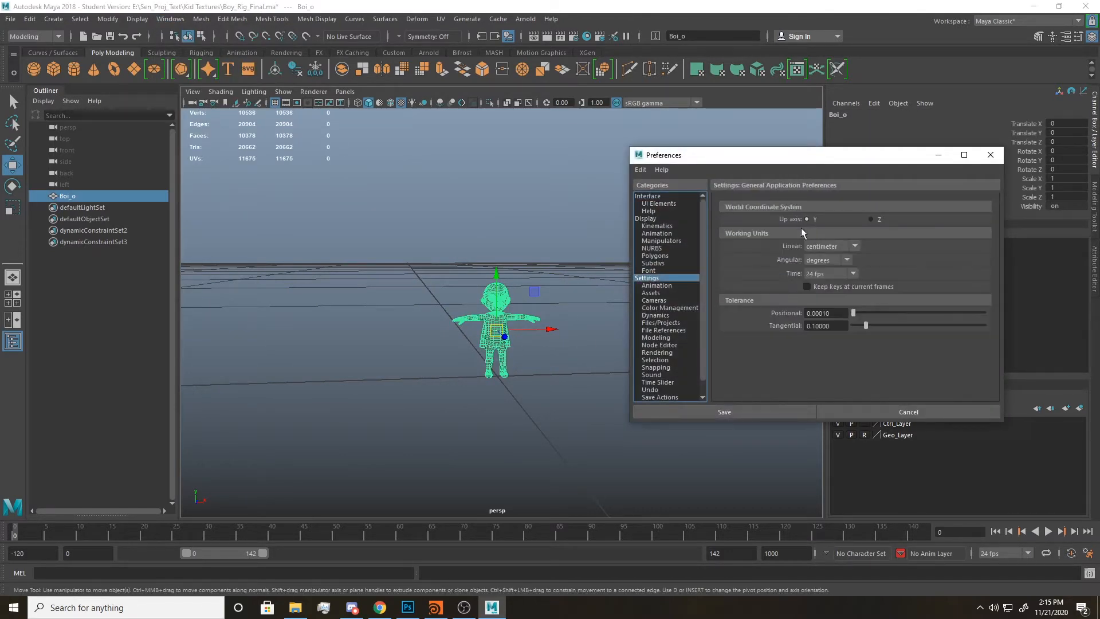
click(990, 155)
click(649, 250)
alt+drag(646, 321, 625, 373)
drag(620, 294, 321, 421)
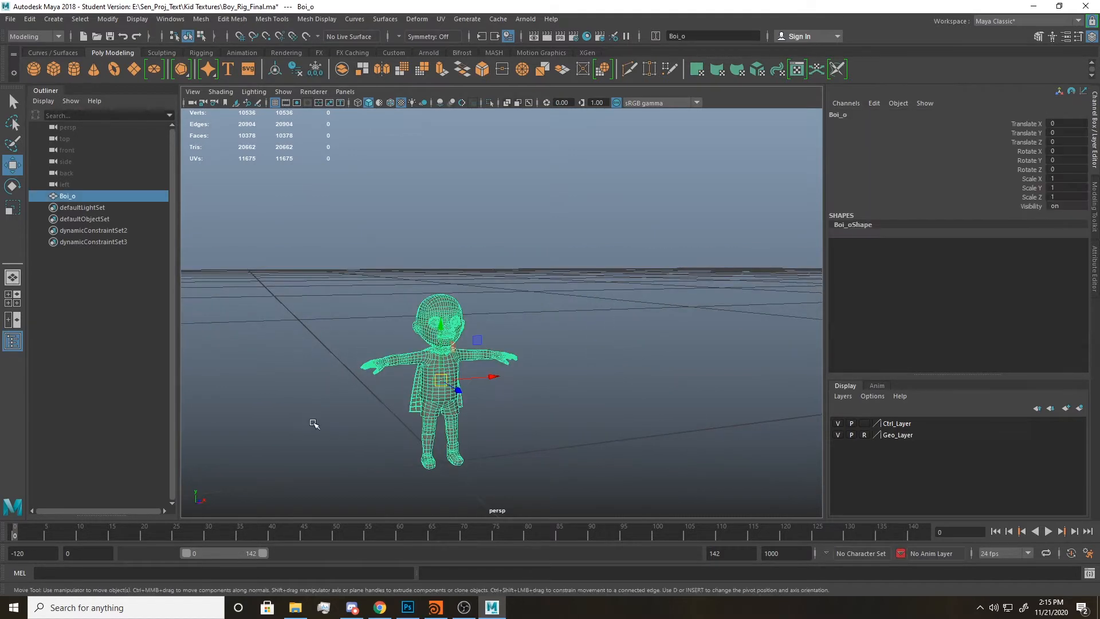
click(627, 390)
drag(551, 316, 477, 362)
click(623, 384)
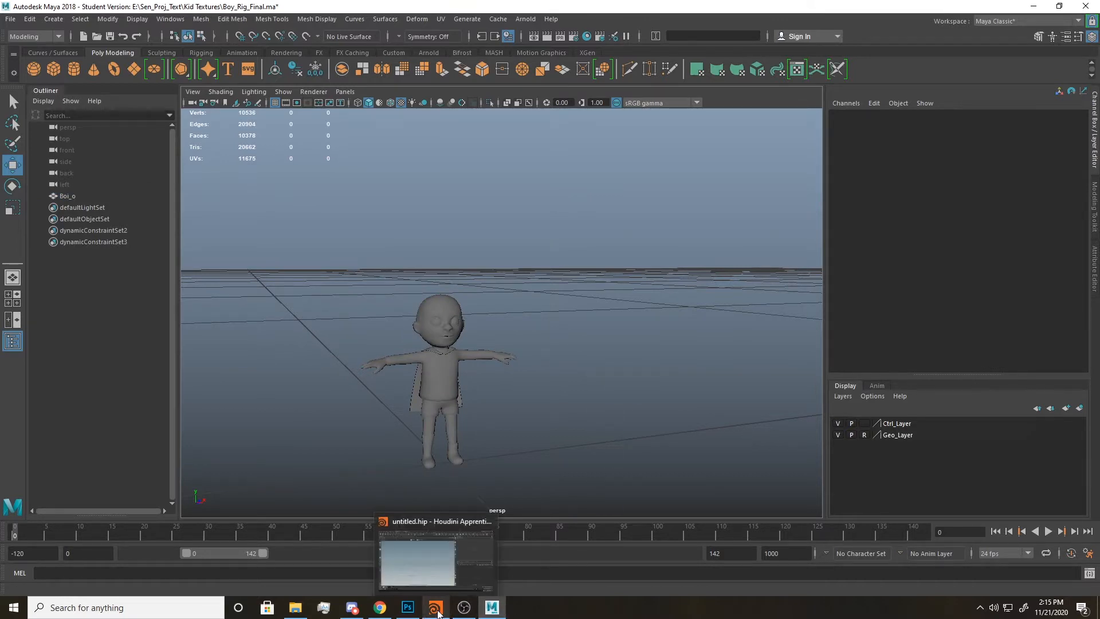
- Switch to Houdini and add a Geometry node to the empty obj network
click(436, 609)
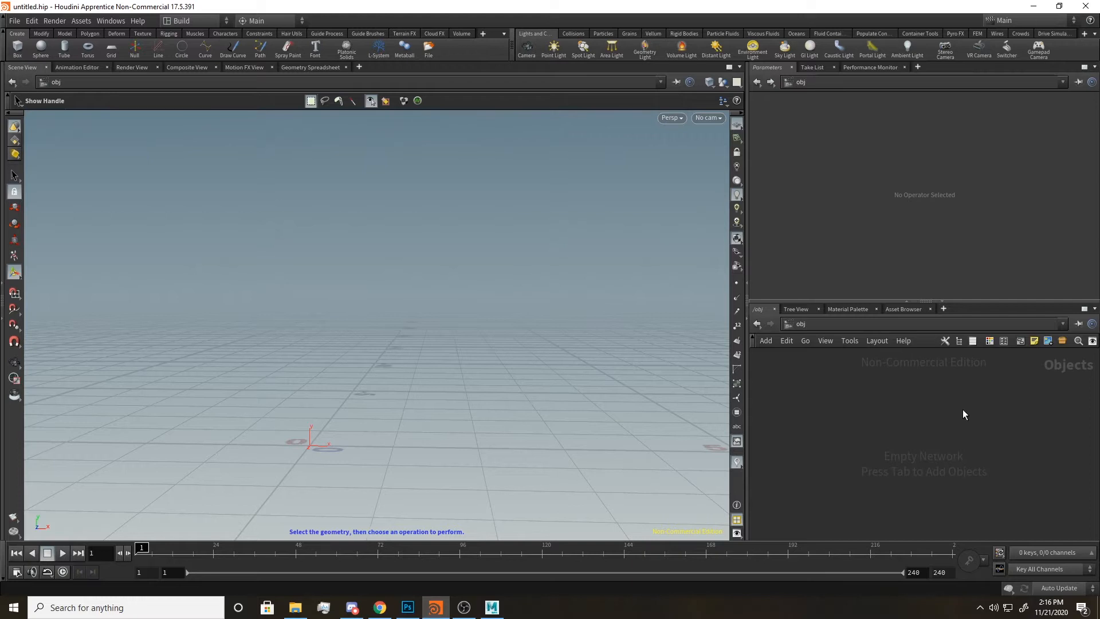
click(801, 325)
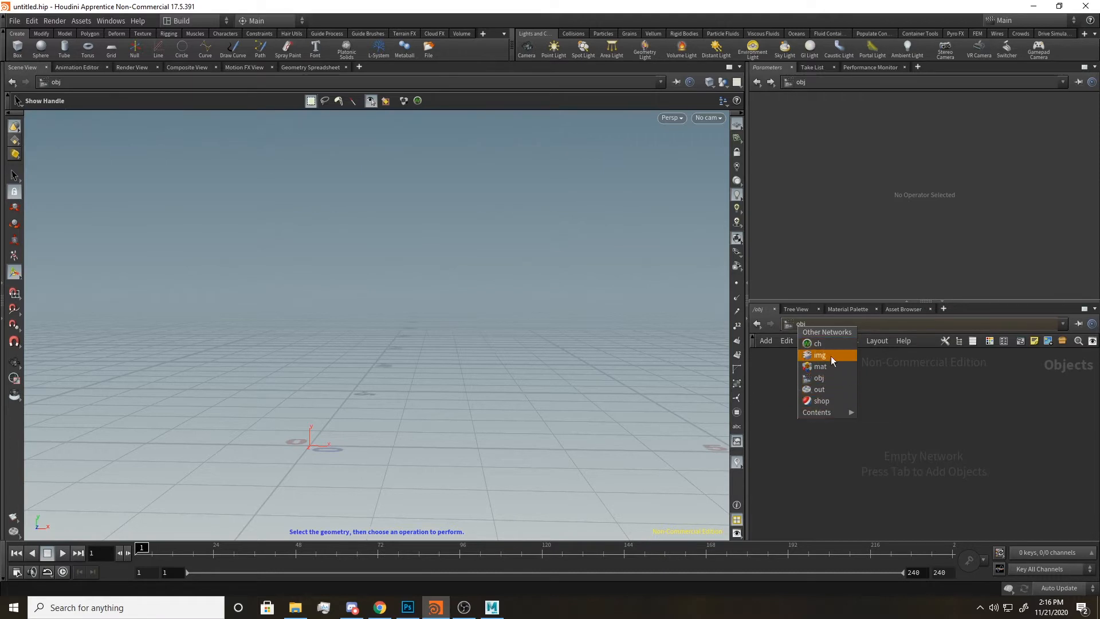
click(911, 402)
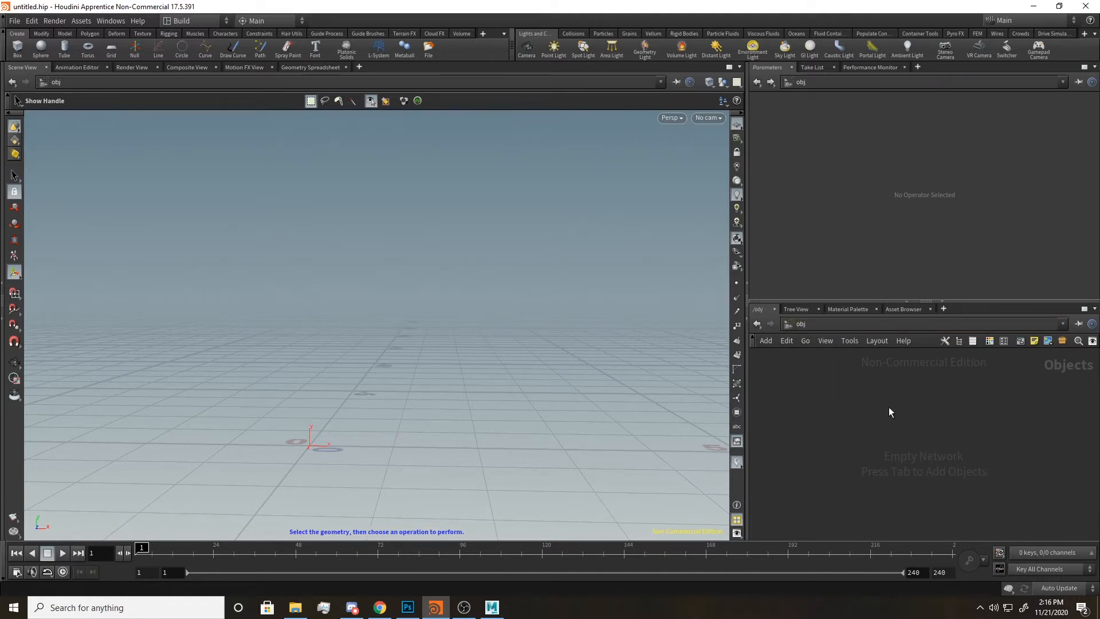
key(Tab)
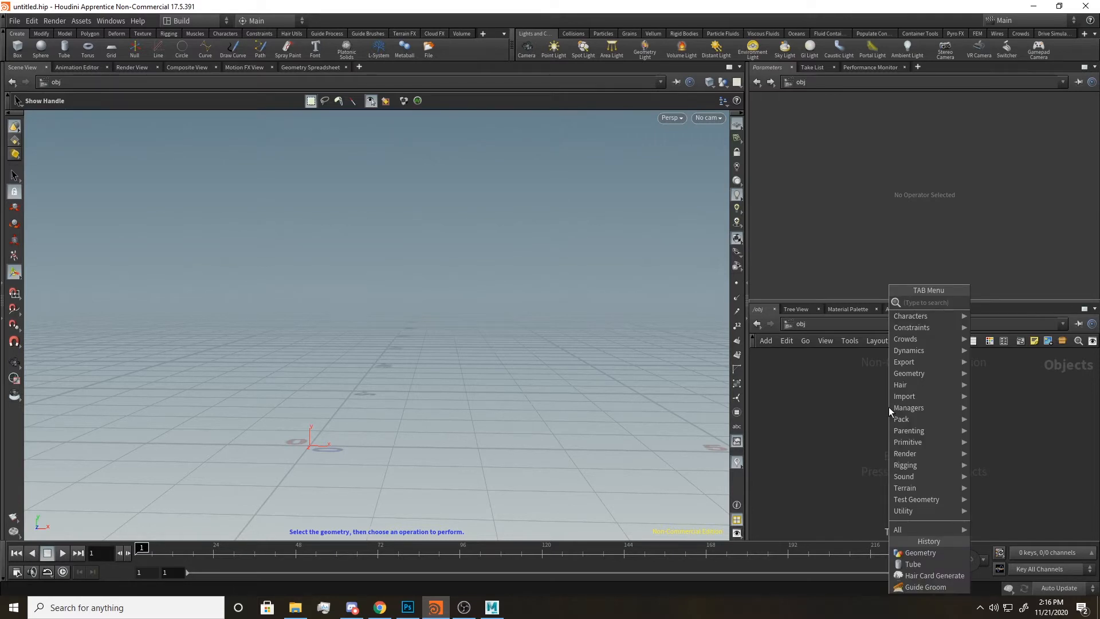
text(geo)
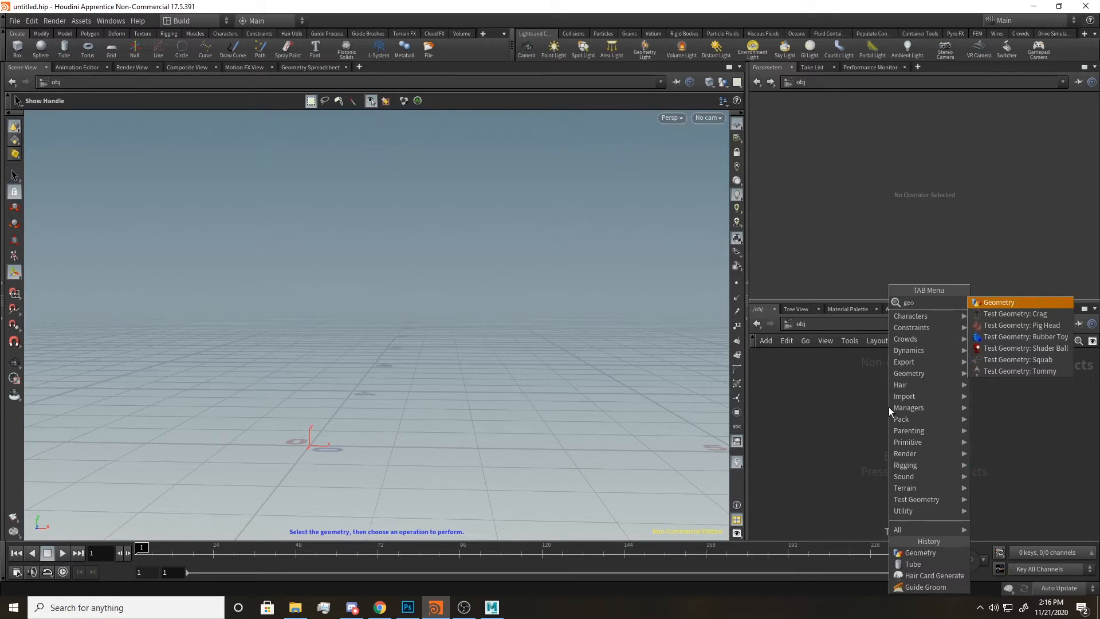
click(1005, 304)
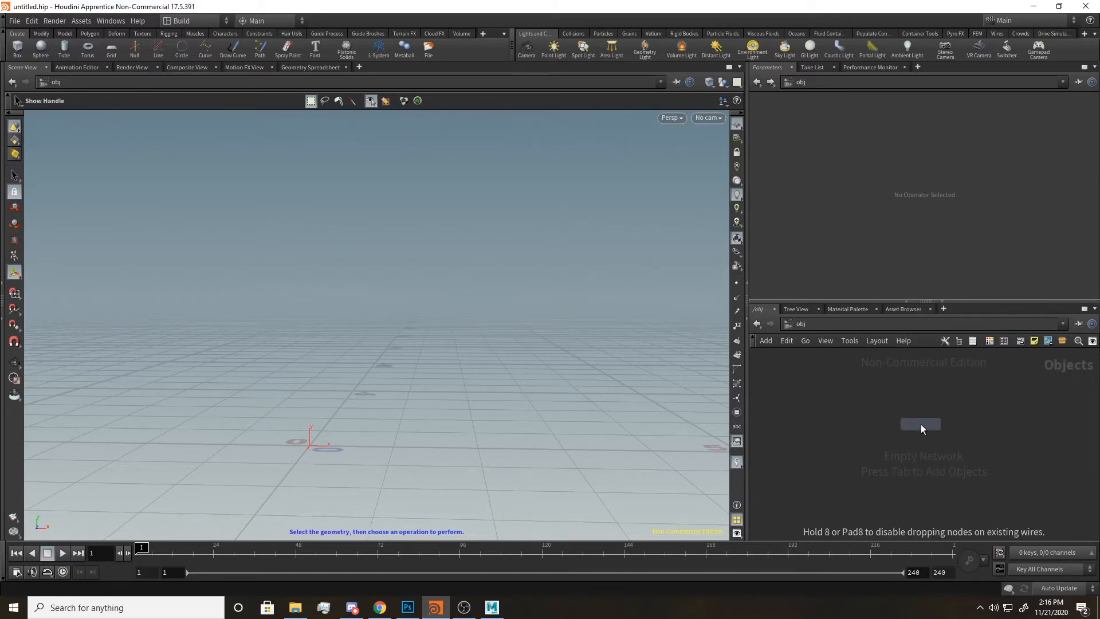
click(920, 424)
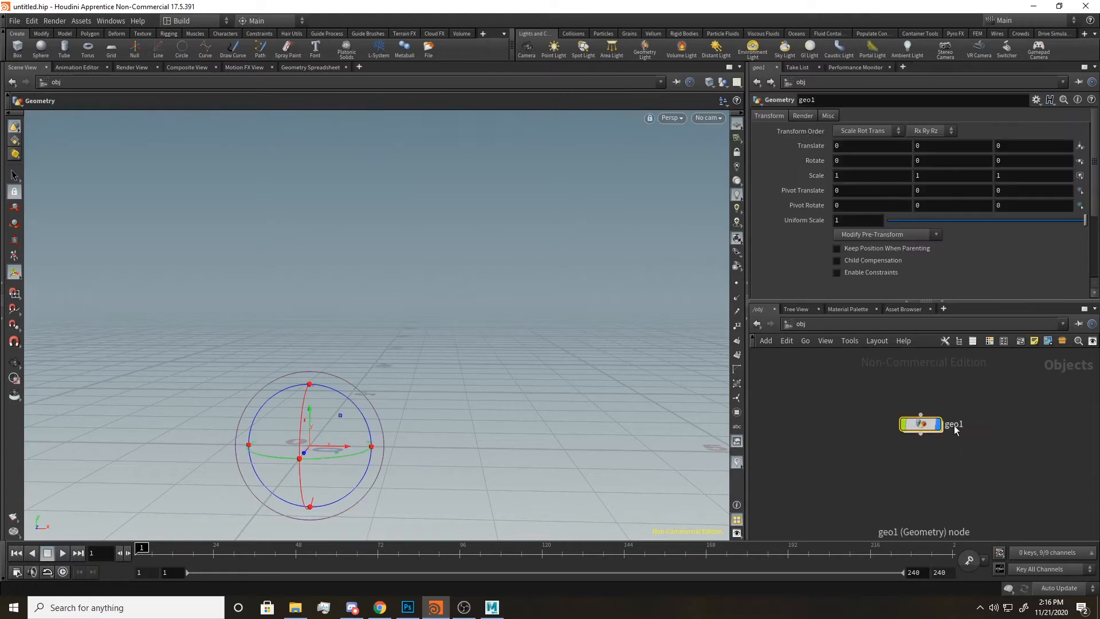
- Rename the new geometry node to Place_Character_Here
double_click(953, 425)
text(Place_Character_Here)
key(Return)
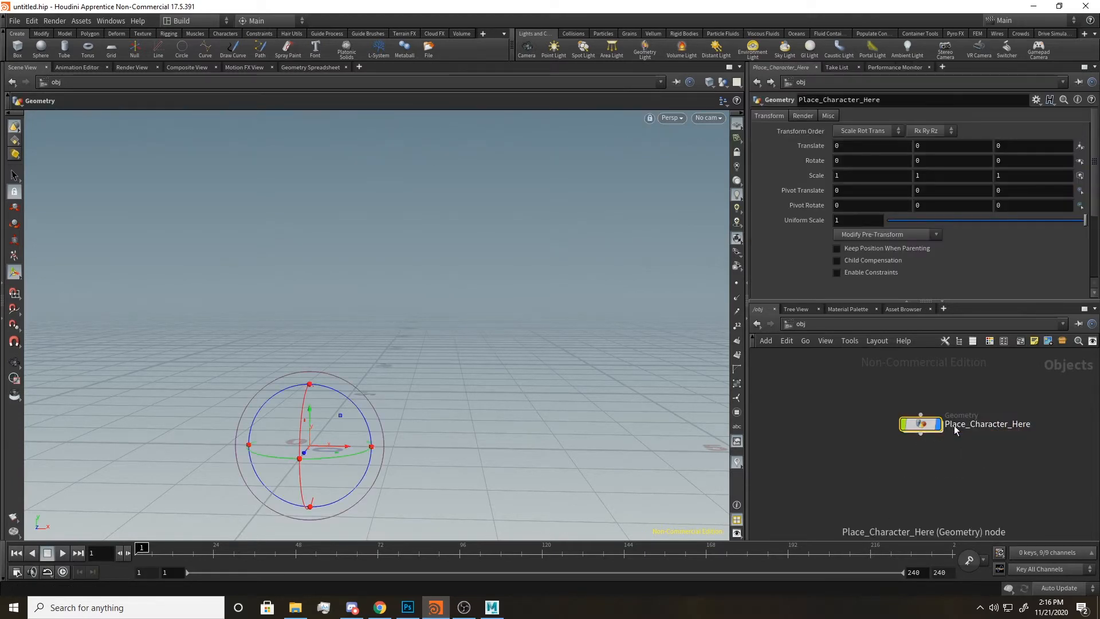
- Add a File node inside the Place_Character_Here geometry network
double_click(920, 424)
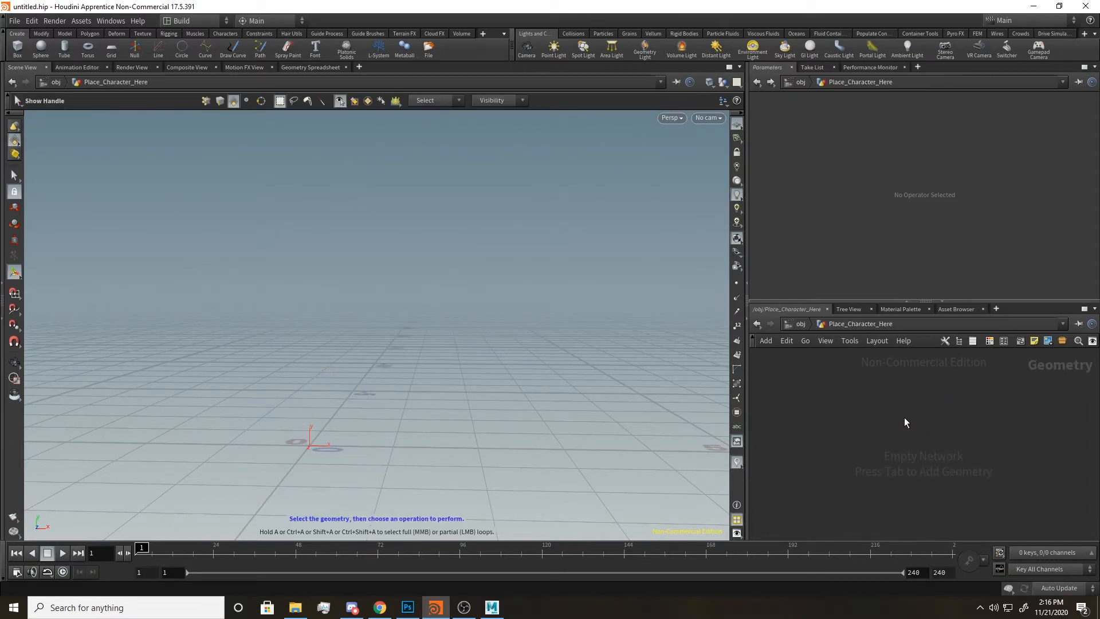
key(Tab)
text(f)
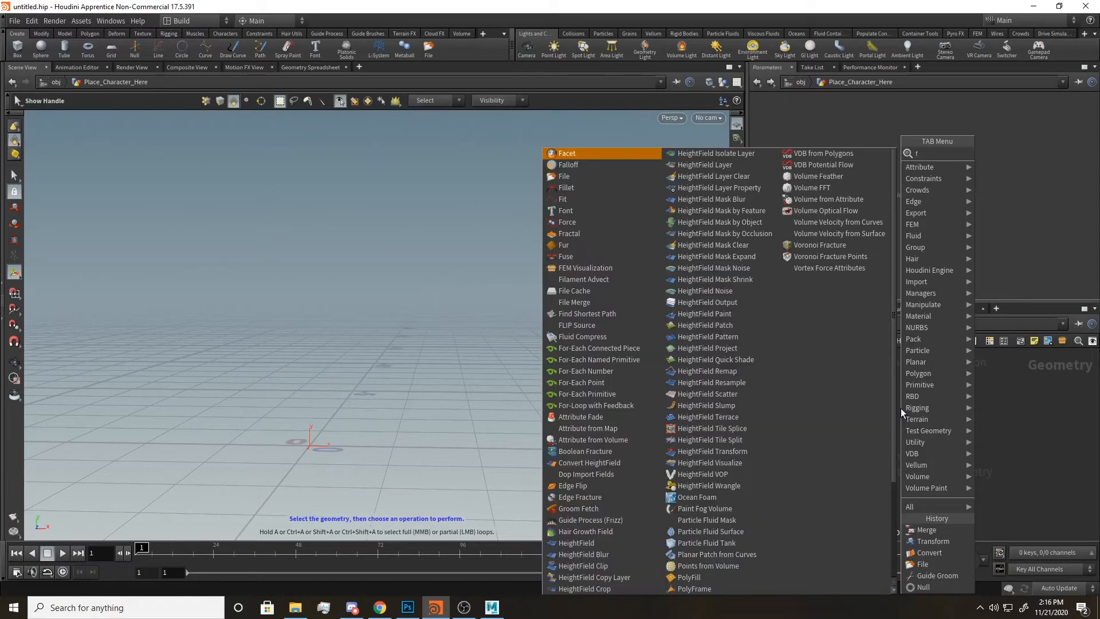
text(ile)
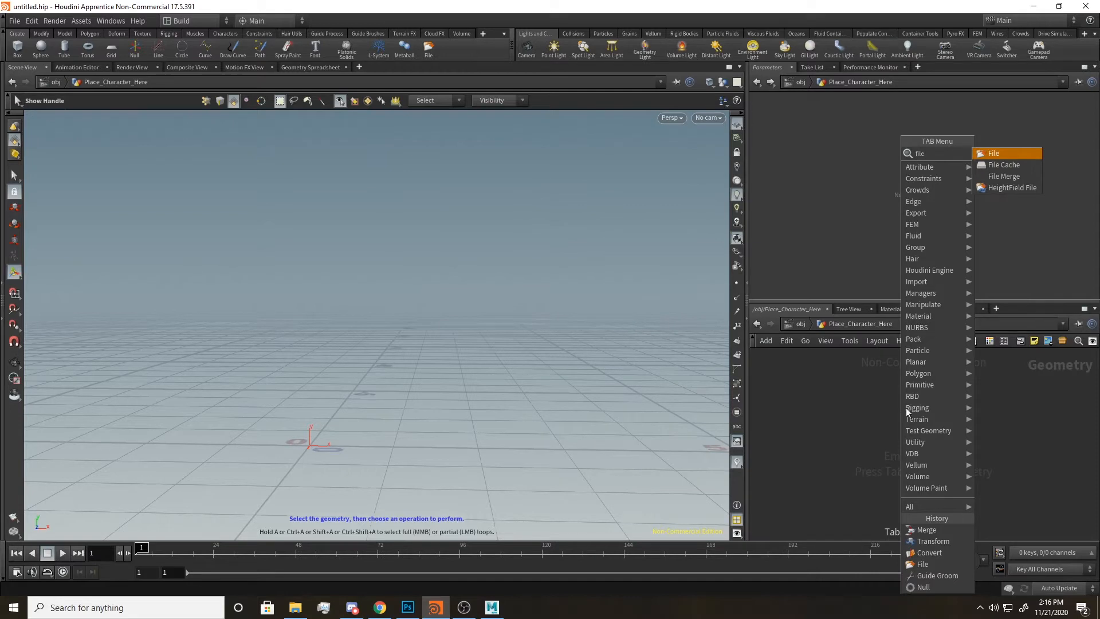
key(Return)
click(913, 426)
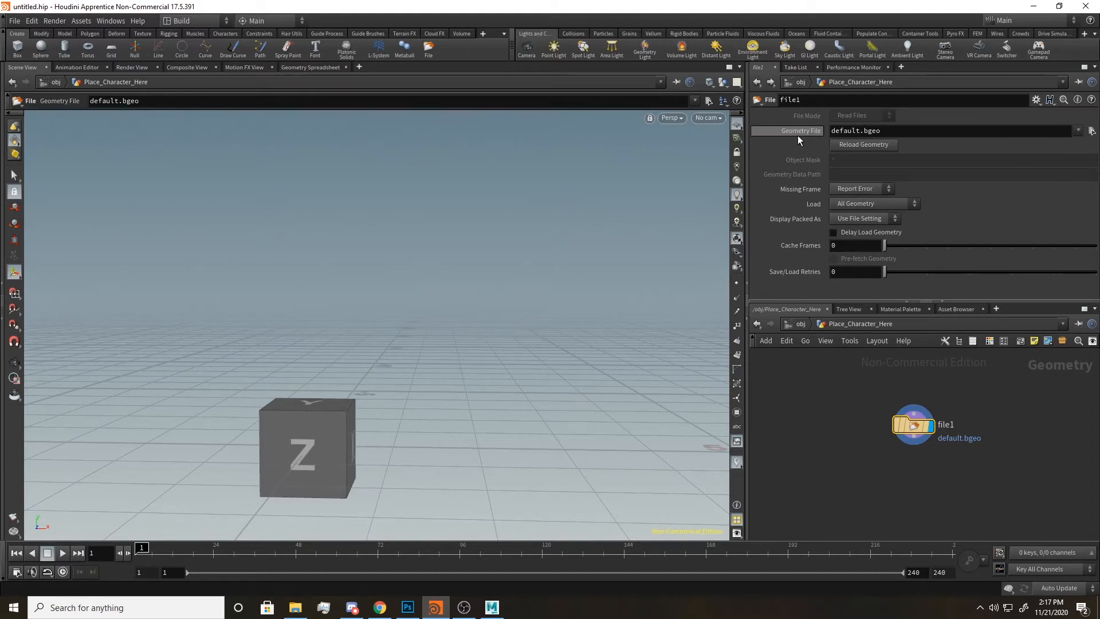
- Load Boi-o.fbx from E:/School_work/3d Models/FBX/ as the File node's geometry file
mouse_move(920, 390)
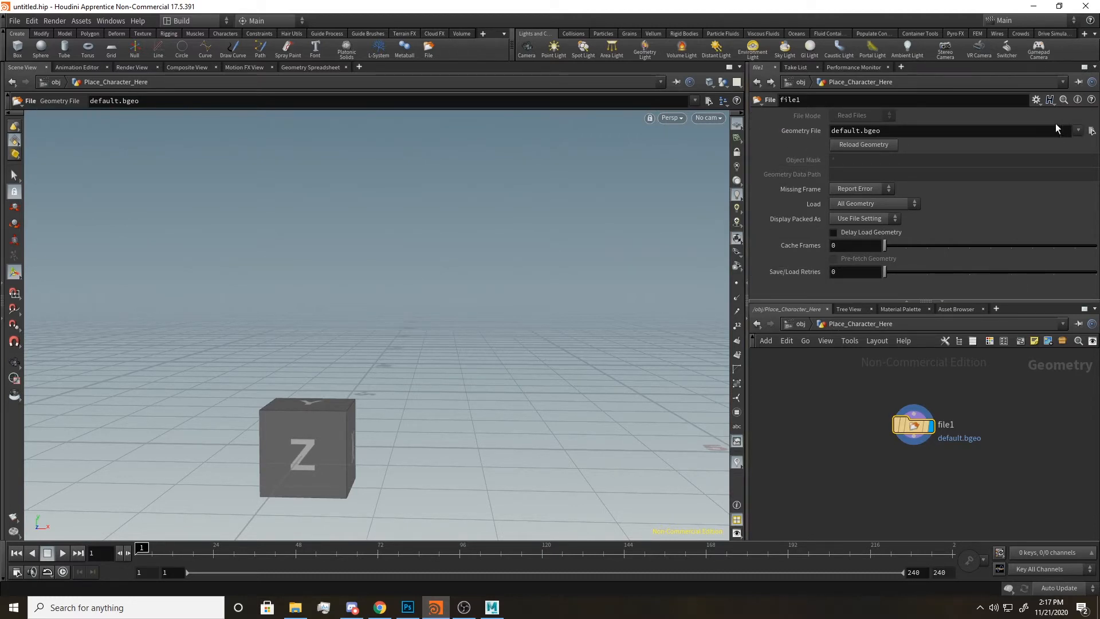
click(1091, 130)
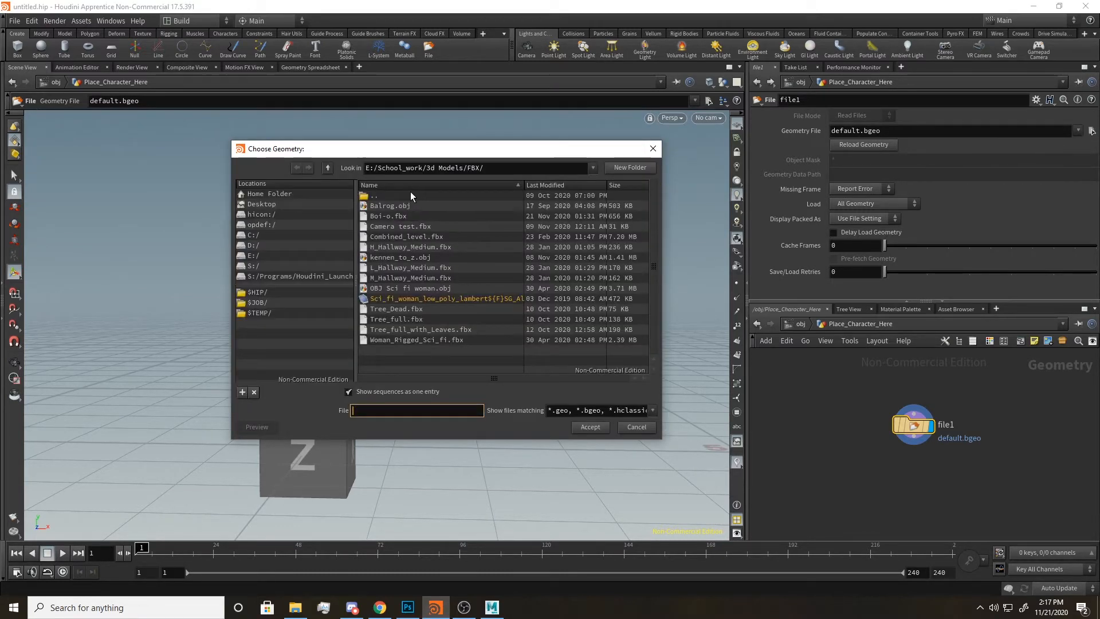
click(390, 216)
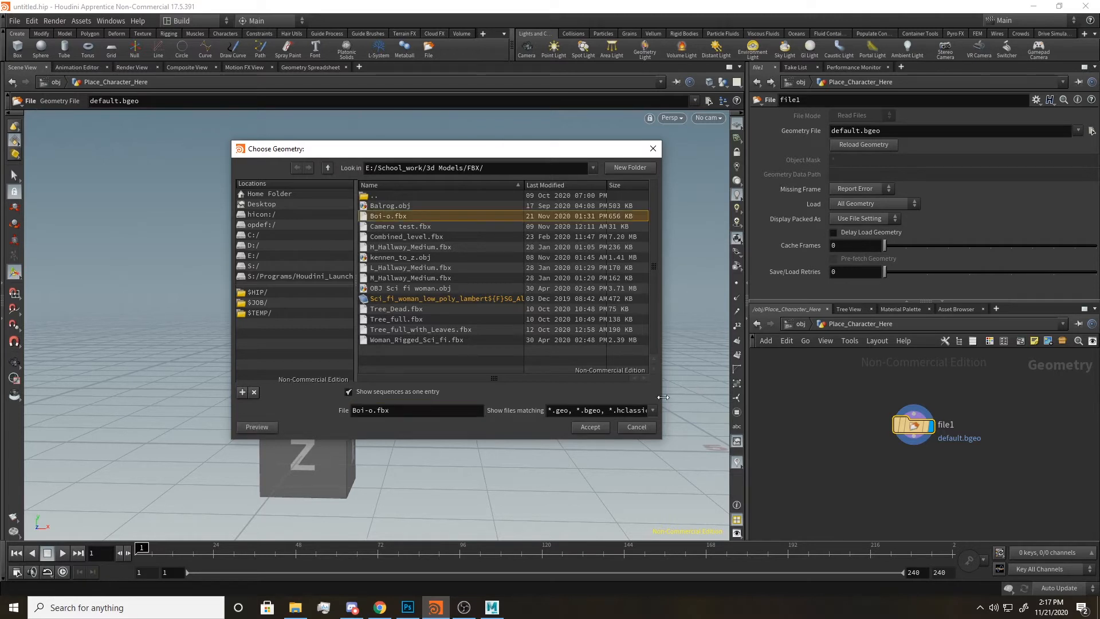
click(589, 426)
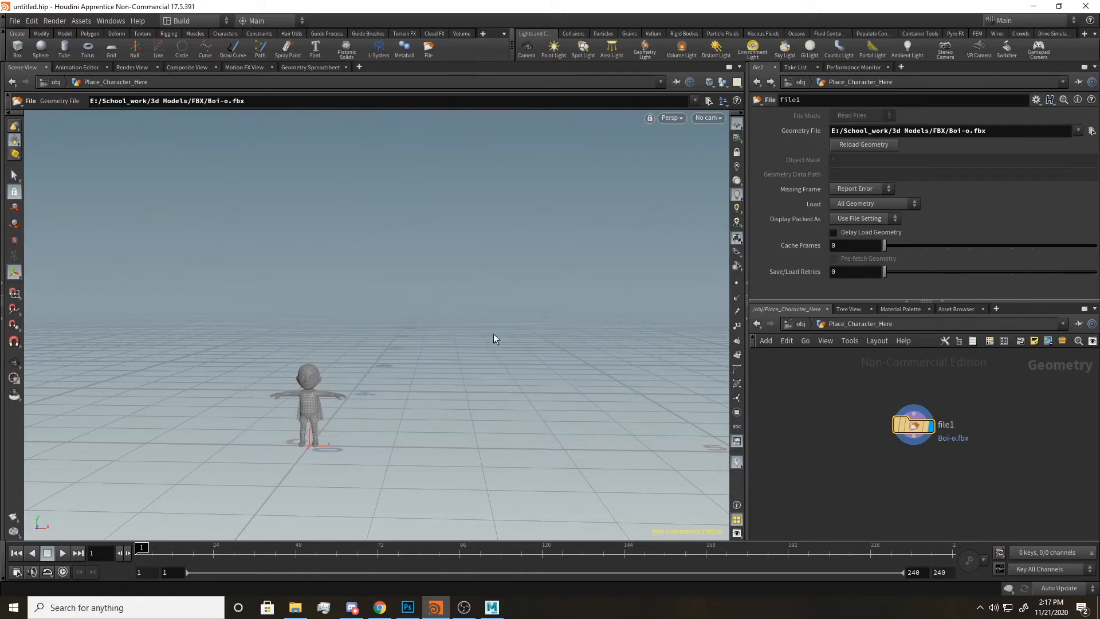
- Examine the imported character up close from the front in the scene view
alt+middle_drag(419, 340, 442, 334)
alt+right_drag(441, 334, 721, 367)
alt+middle_drag(498, 314, 532, 229)
alt+right_drag(490, 317, 538, 322)
alt+drag(539, 322, 554, 334)
alt+middle_drag(554, 334, 533, 410)
alt+drag(533, 410, 527, 420)
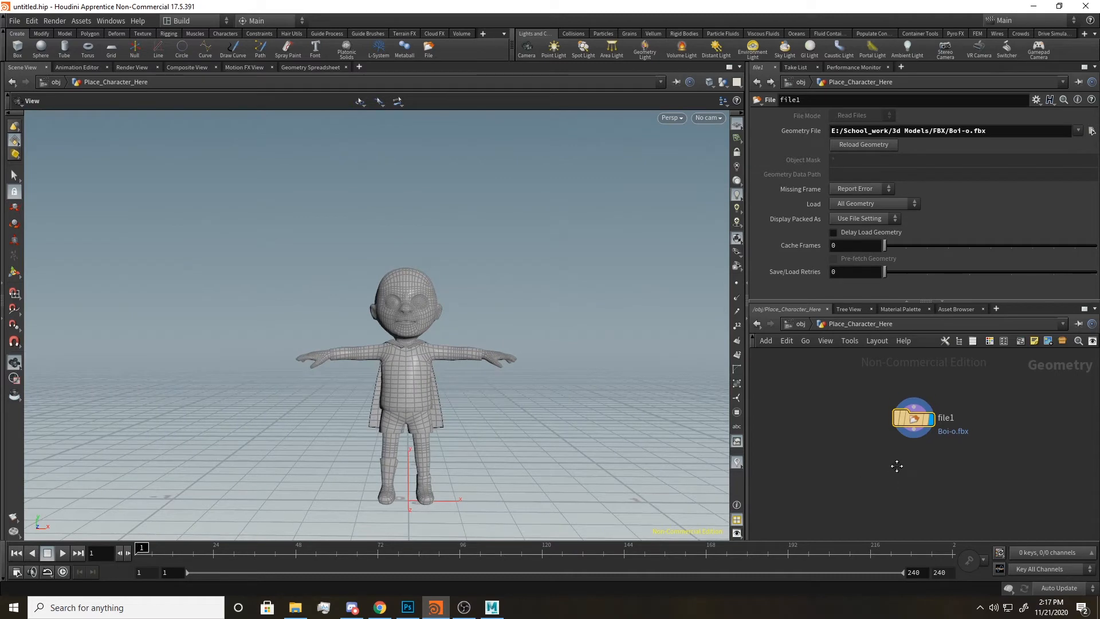
- Add a Convert node below the File node and connect it to the File node's output
key(Tab)
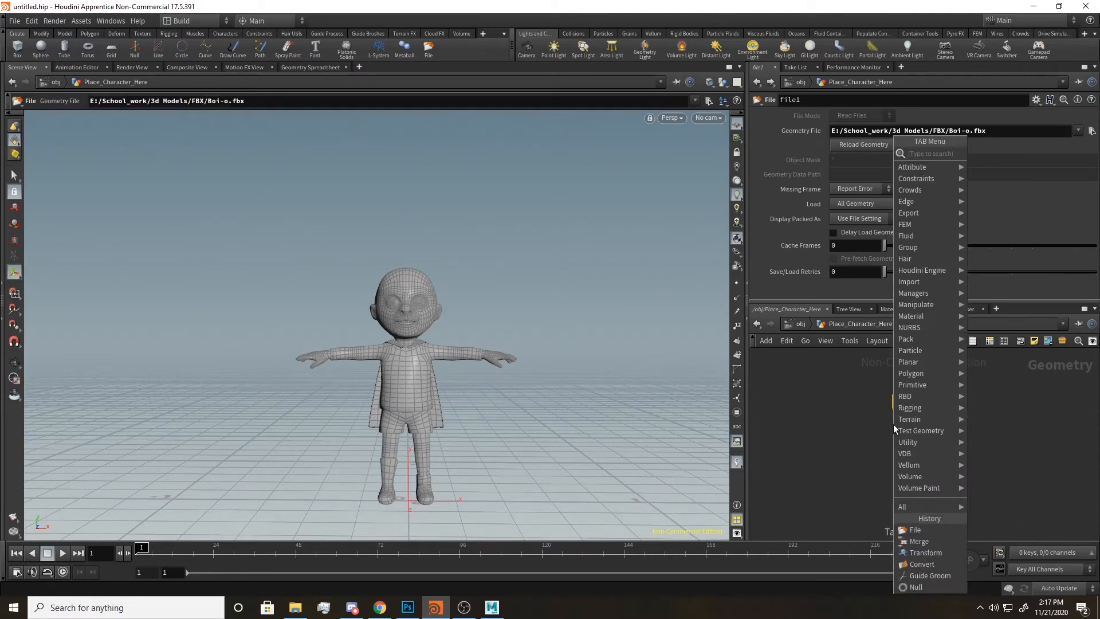
text(convert)
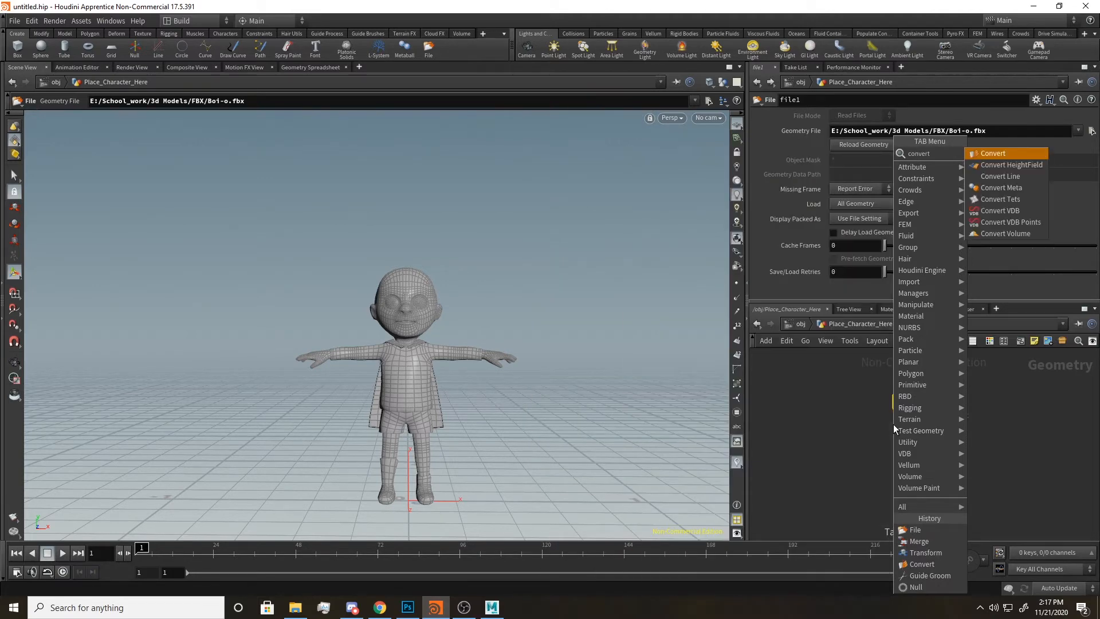
key(Return)
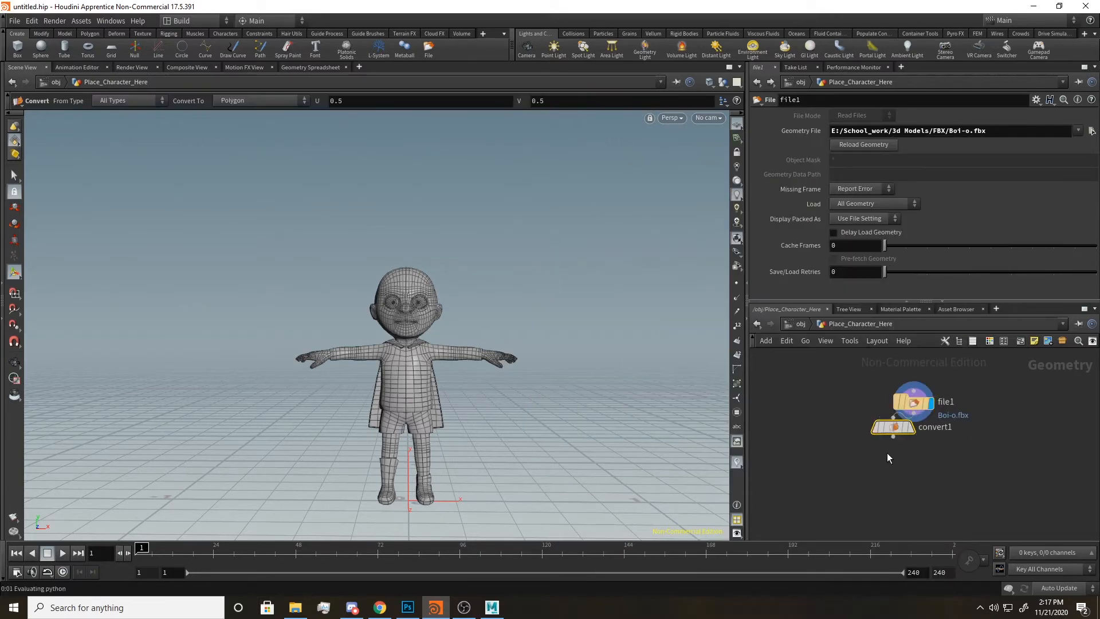
click(908, 454)
drag(907, 452, 914, 446)
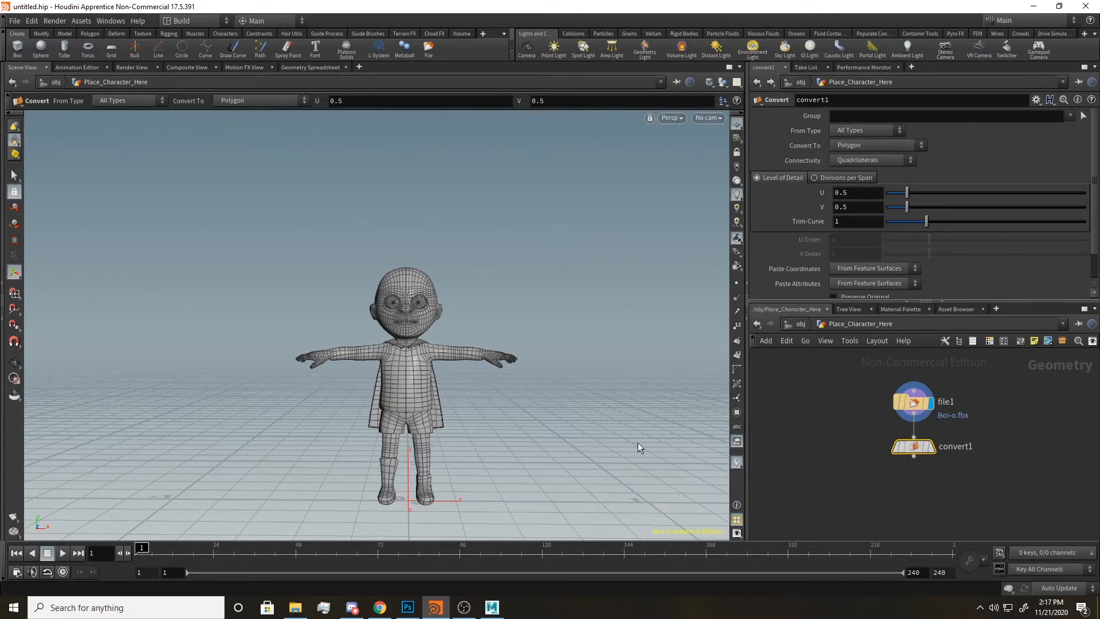
- Add a Group Create node connected to the Convert node's output and align it below that node
click(914, 456)
click(901, 473)
mouse_move(903, 474)
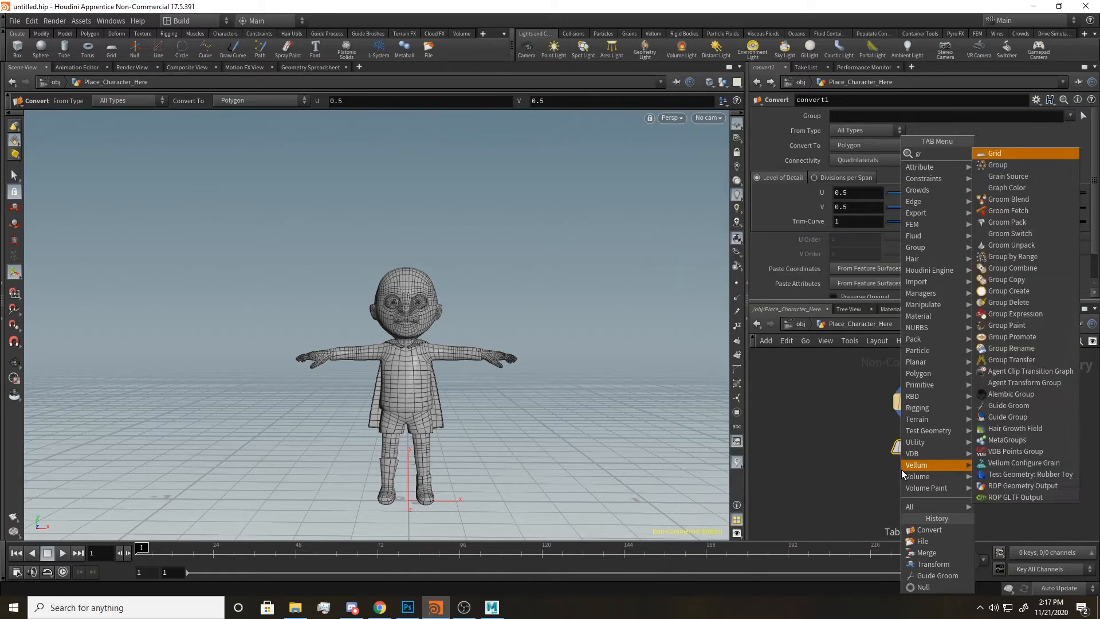
key(Escape)
click(904, 484)
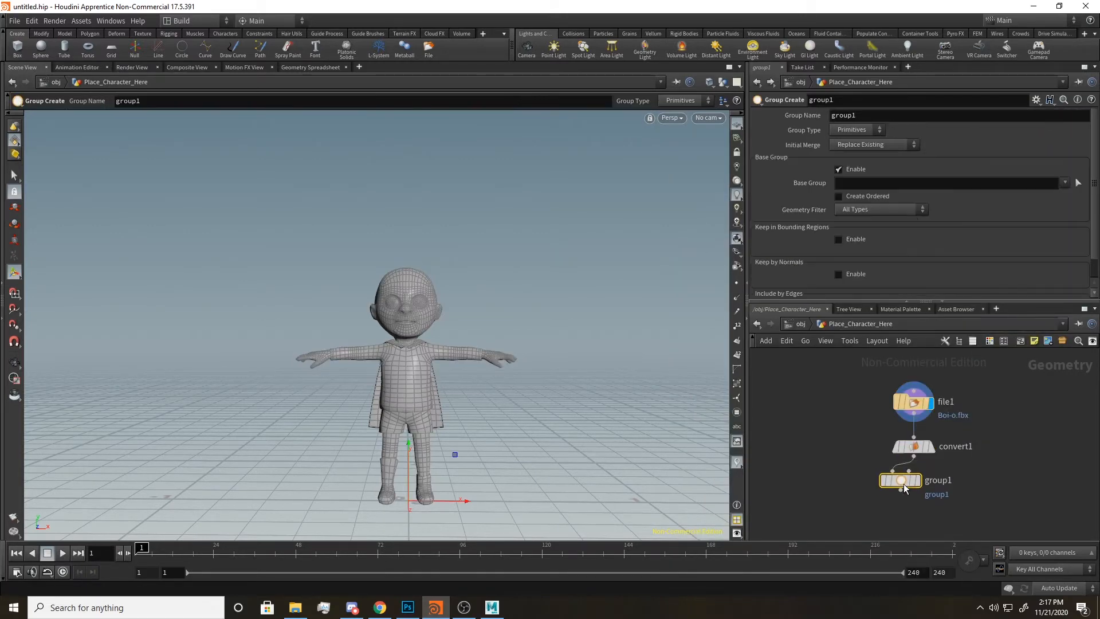
drag(906, 497, 920, 500)
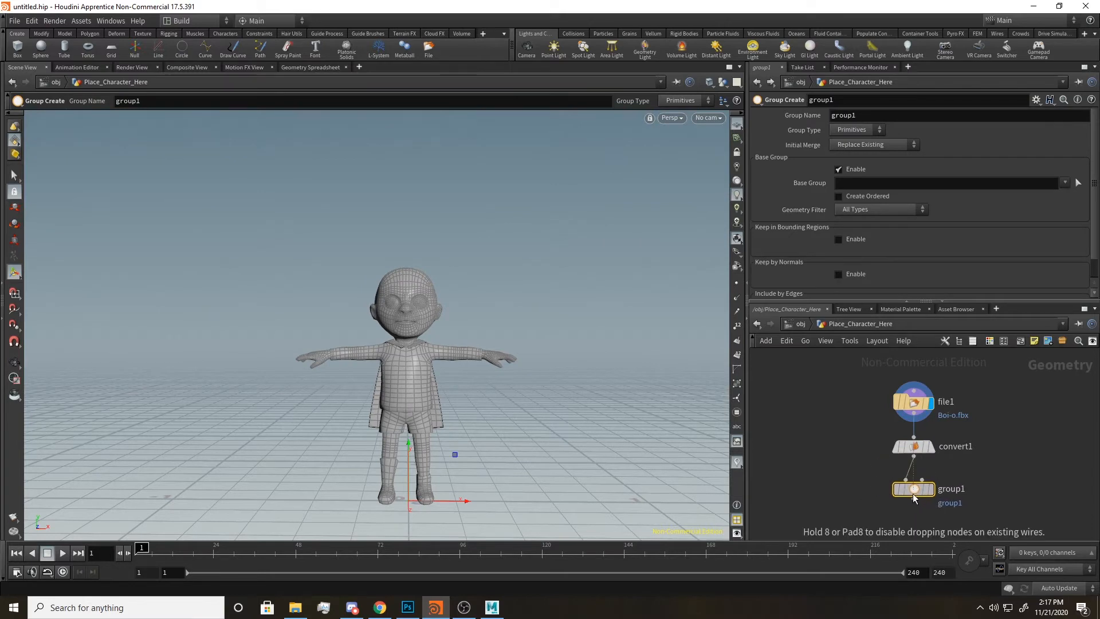
- Set the Group Create node's group name to SCALP
double_click(854, 115)
text(SCA)
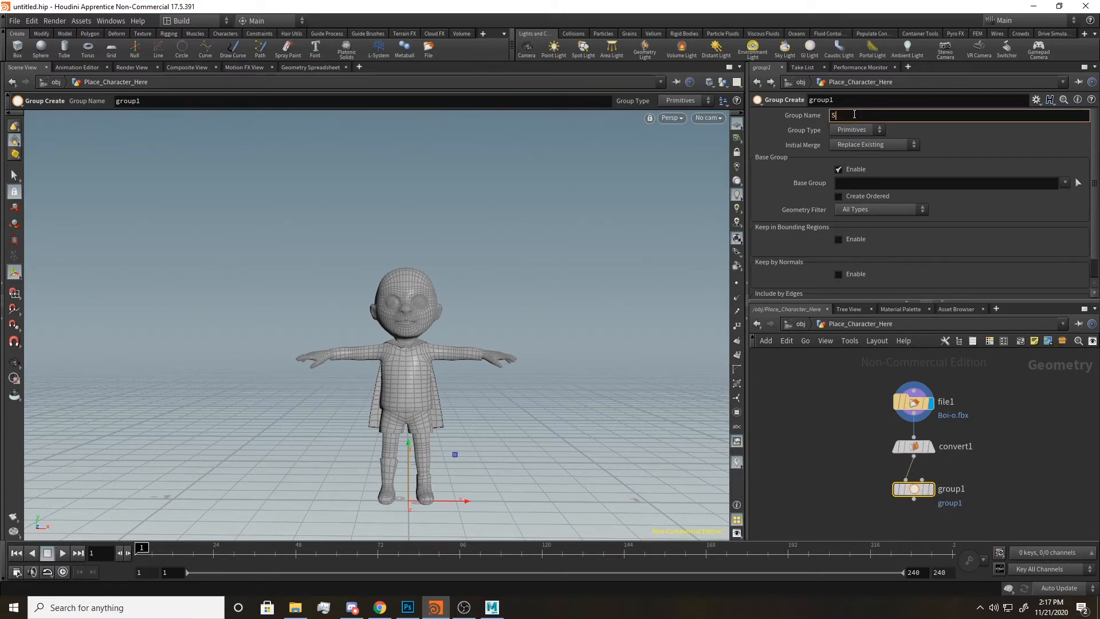
key(Return)
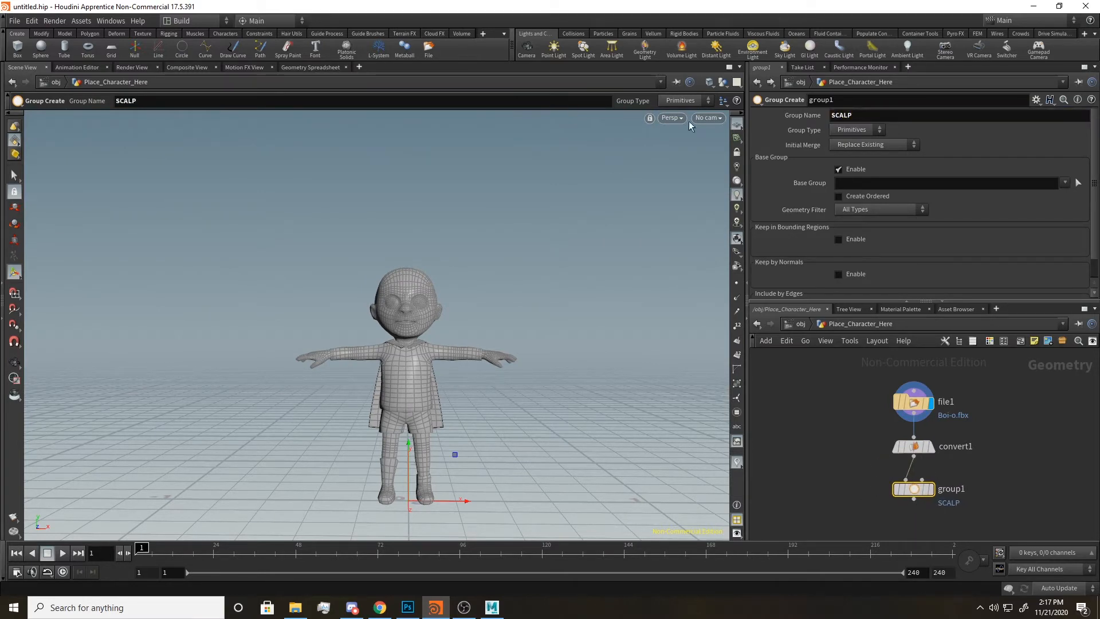
- Make the SCALP group node the displayed node of the network, with the character's head in close view
alt+drag(483, 151, 467, 212)
alt+right_drag(467, 211, 544, 241)
alt+middle_drag(544, 242, 535, 187)
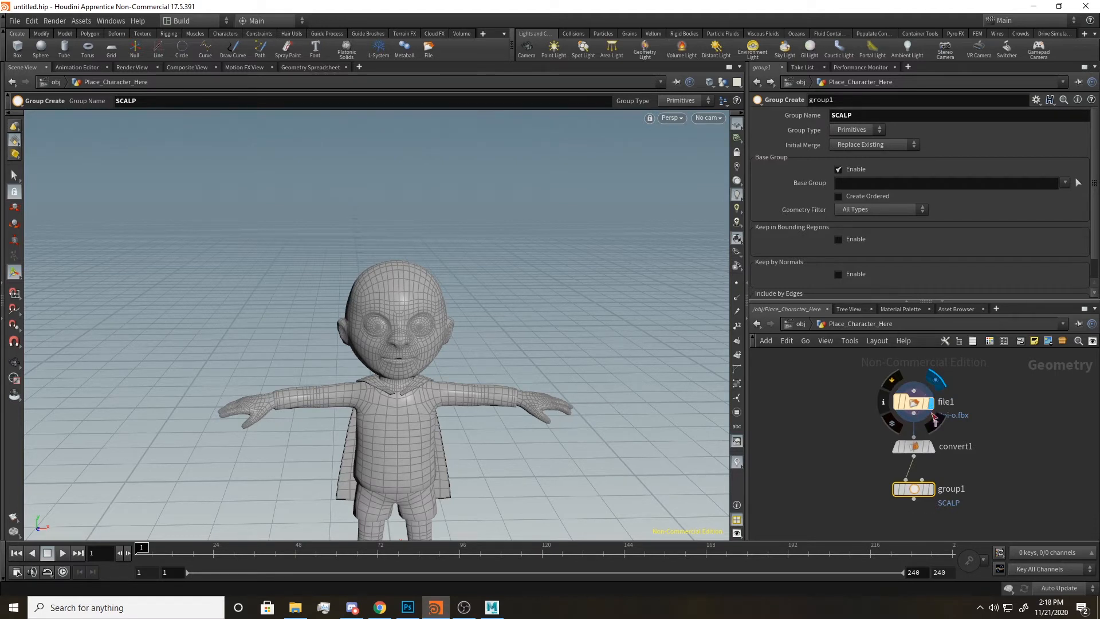
click(930, 492)
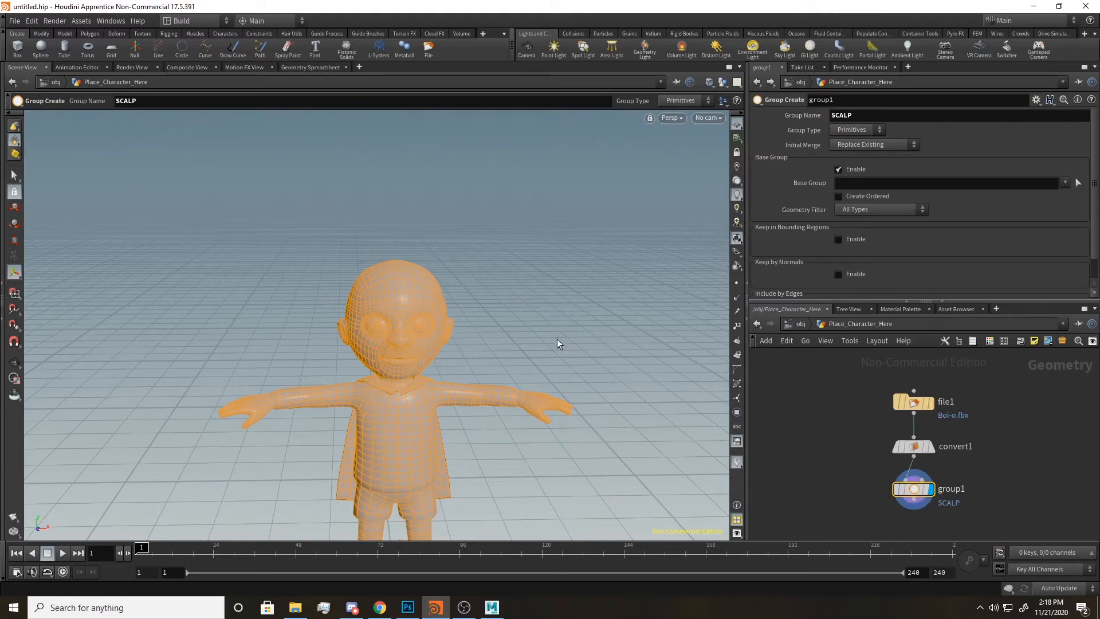
- Start picking the SCALP group's base geometry in the viewport and select the faces across the upper head
key(Escape)
middle_drag(560, 343, 555, 267)
alt+drag(555, 267, 549, 282)
alt+right_drag(555, 216, 479, 230)
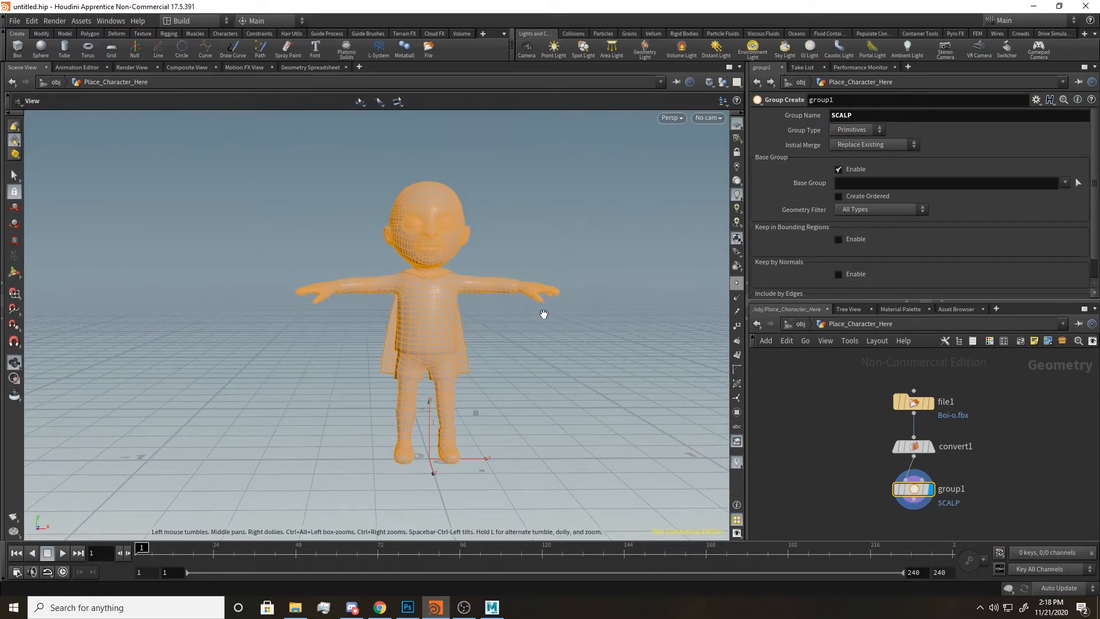
alt+middle_drag(608, 287, 590, 334)
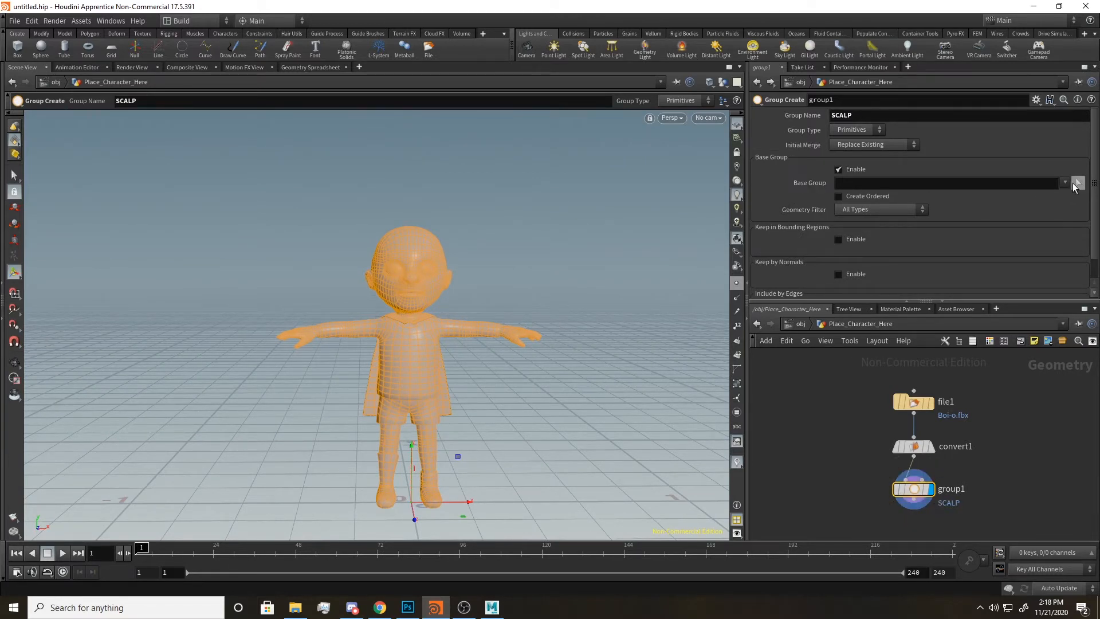
click(1075, 184)
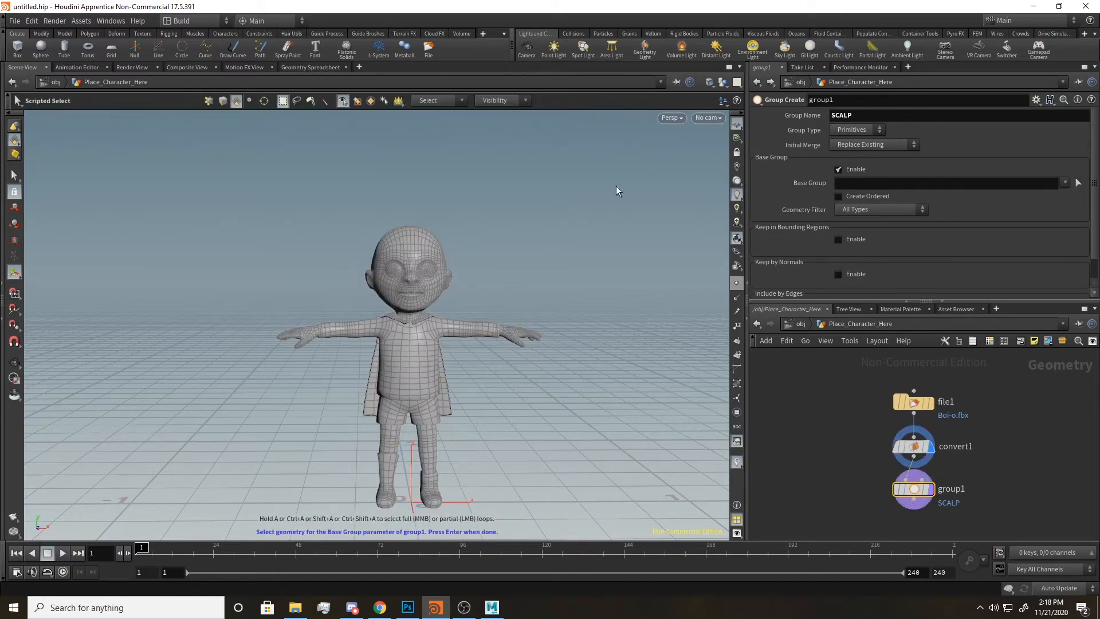
alt+middle_drag(516, 232, 513, 249)
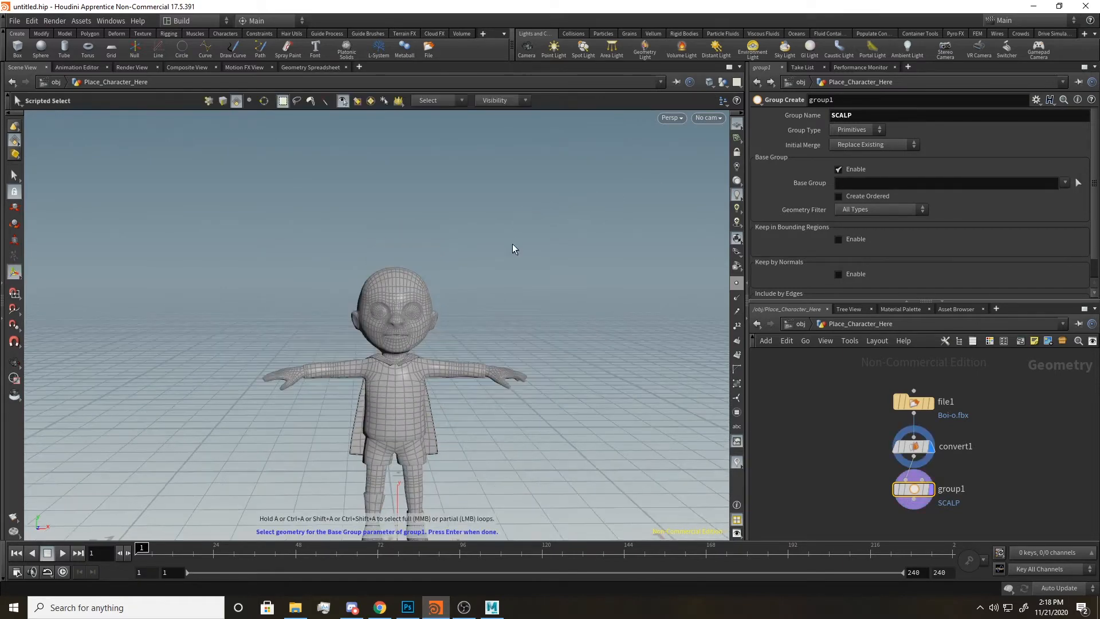
click(342, 101)
drag(474, 238, 452, 273)
- Add the faces along the side and back of the head to the scalp selection
alt+middle_drag(452, 361, 320, 228)
alt+drag(320, 228, 520, 217)
shift+drag(372, 390, 293, 440)
shift+drag(338, 382, 380, 410)
alt+middle_drag(380, 410, 437, 312)
shift+drag(412, 340, 359, 383)
alt+drag(516, 275, 624, 287)
- Add the remaining scalp faces around the head and apply the selection as the SCALP group's Base Group
shift+drag(369, 289, 303, 355)
alt+drag(280, 285, 313, 365)
alt+drag(381, 319, 403, 312)
mouse_move(307, 287)
shift+mouse_down()
mouse_move(254, 324)
mouse_move(224, 331)
mouse_move(322, 314)
mouse_move(437, 319)
mouse_move(346, 300)
mouse_move(398, 356)
shift+mouse_up()
shift+drag(253, 351, 284, 396)
alt+drag(441, 326, 255, 316)
alt+drag(559, 360, 549, 356)
key(Return)
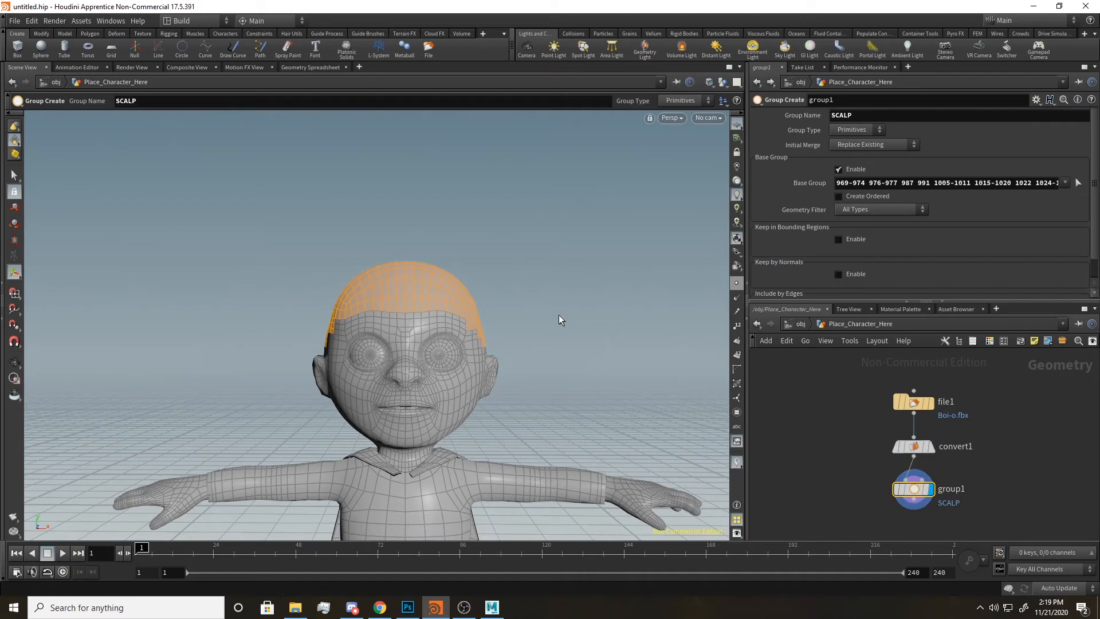
- Add a Null node below the SCALP group node, connected to its output
mouse_move(562, 312)
alt+mouse_down()
mouse_move(229, 309)
mouse_move(556, 319)
alt+mouse_up()
middle_drag(981, 493, 990, 434)
click(920, 455)
click(922, 466)
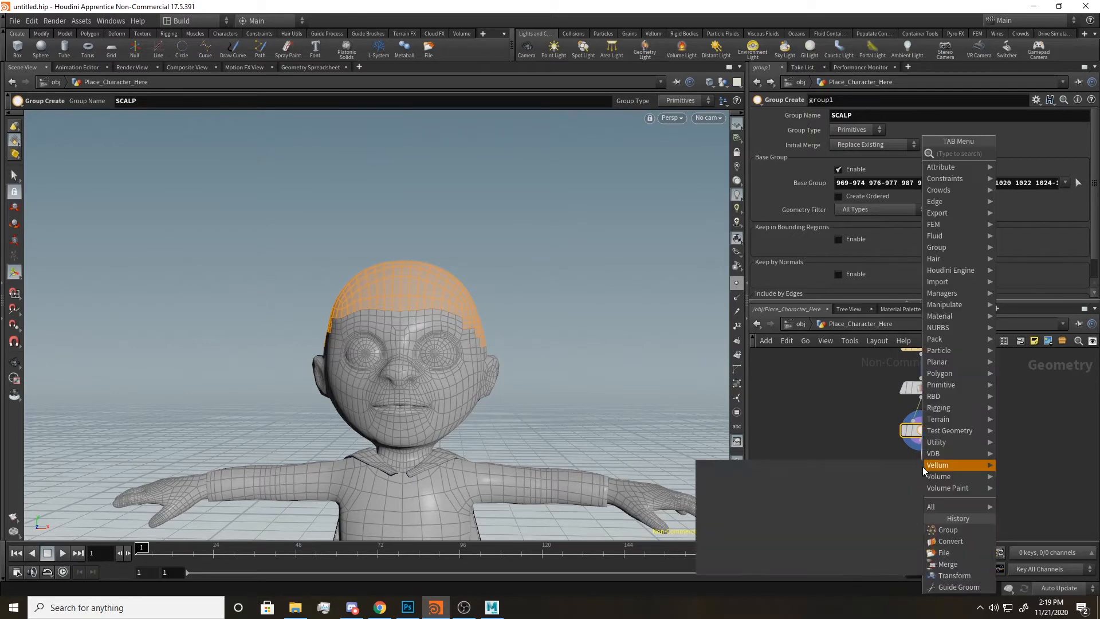
text(nu)
key(Return)
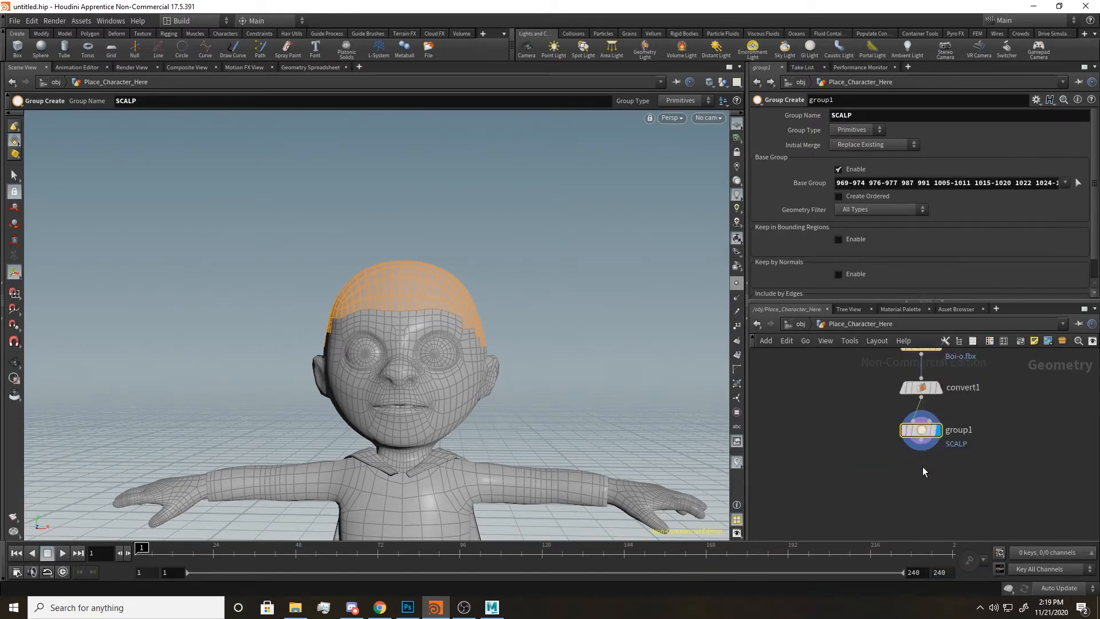
click(922, 466)
- Rename the Null node to BOY_OUT and make it the displayed node of the network
double_click(948, 475)
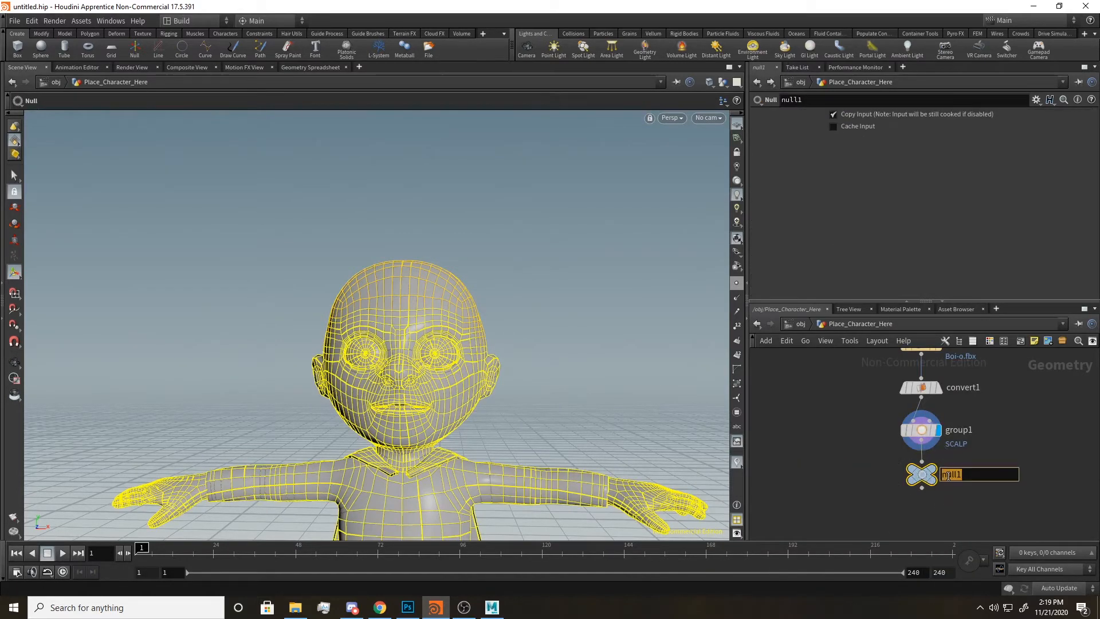
text(E)
text(BOY_OUT)
key(Return)
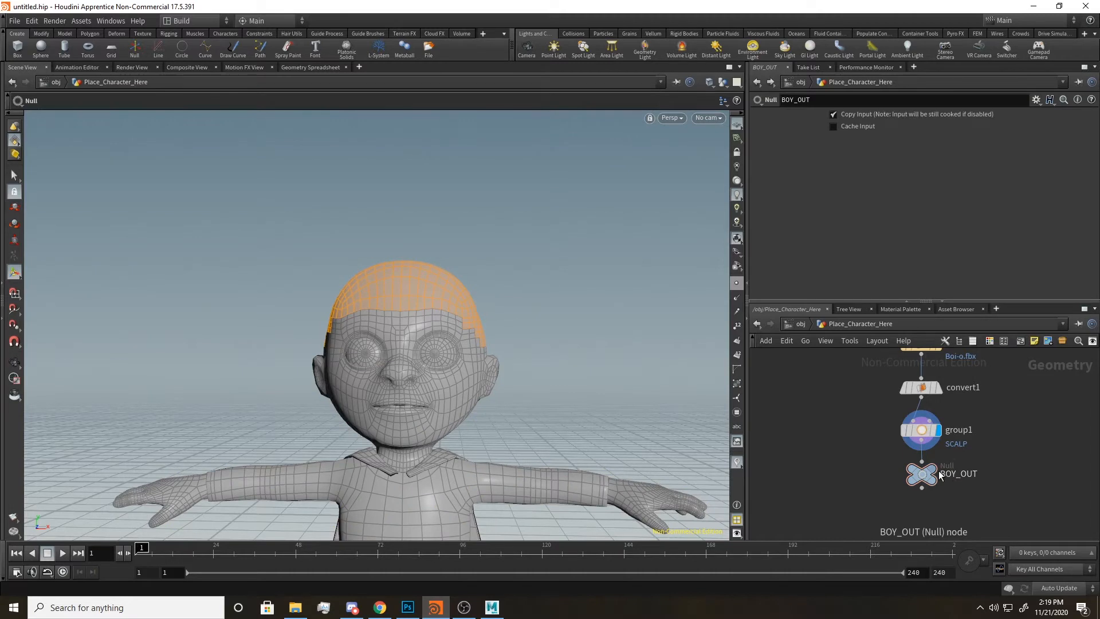
click(929, 470)
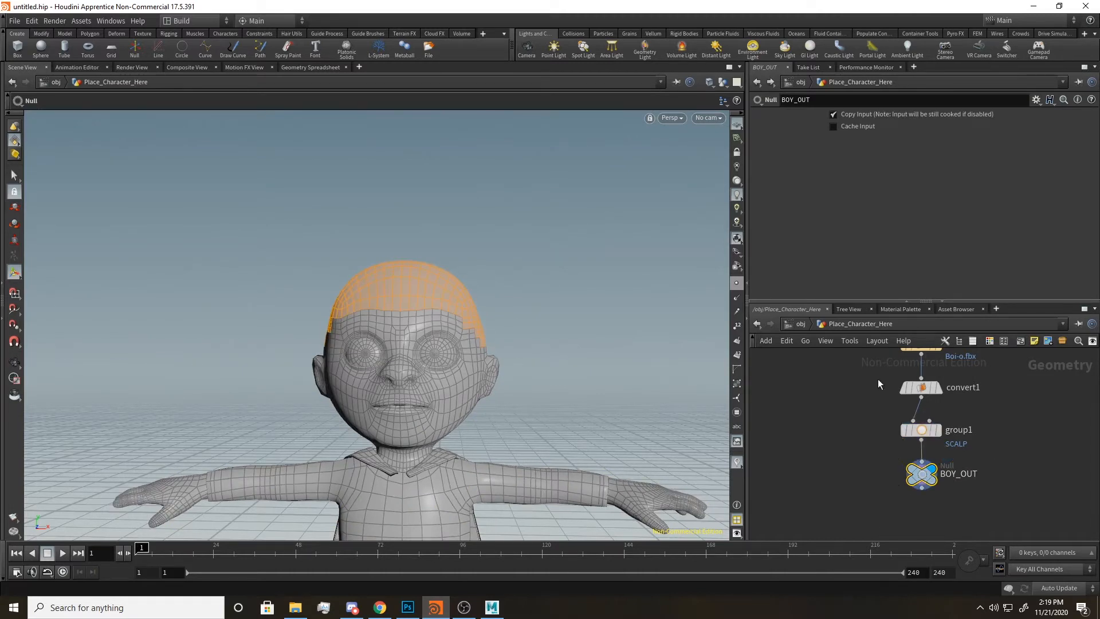
key(h)
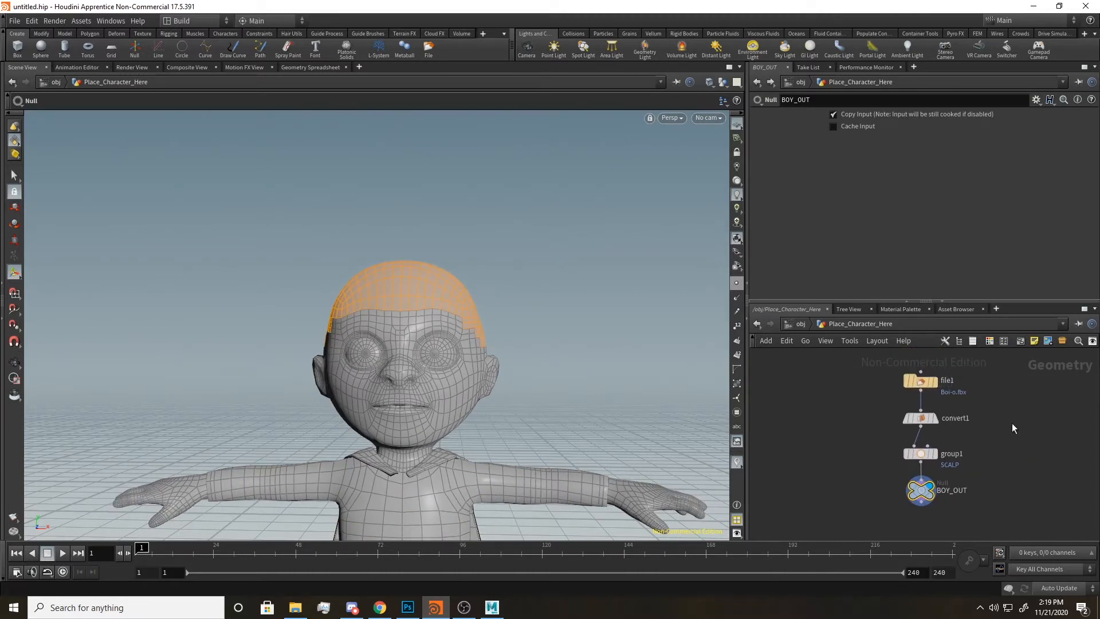
- Go up to the object level and add a Guide Groom node below Place_Character_Here
click(801, 324)
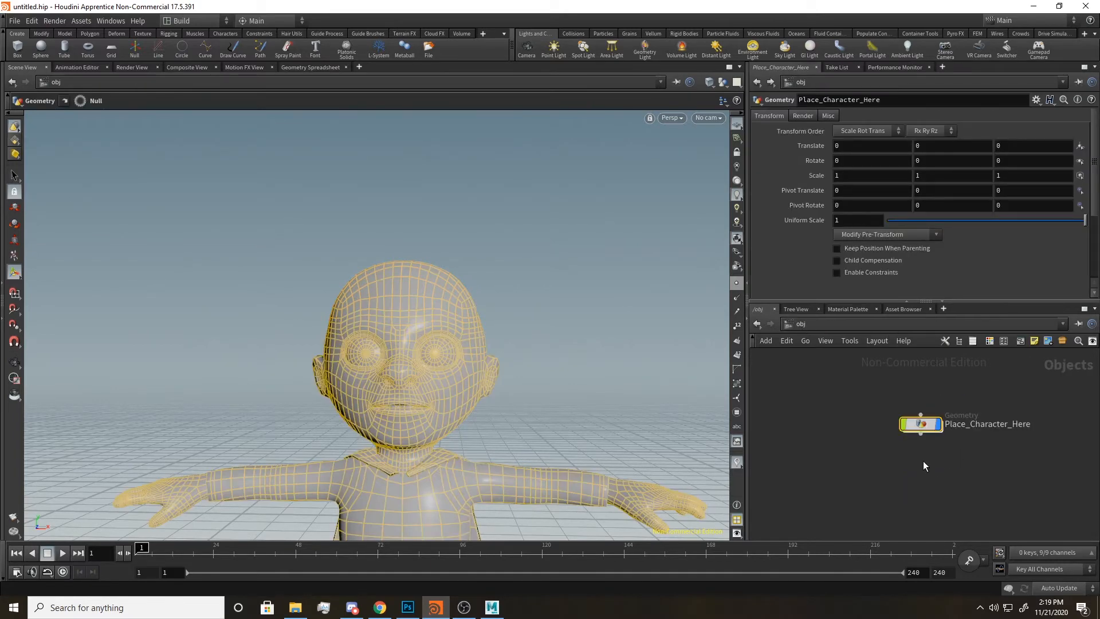
key(Tab)
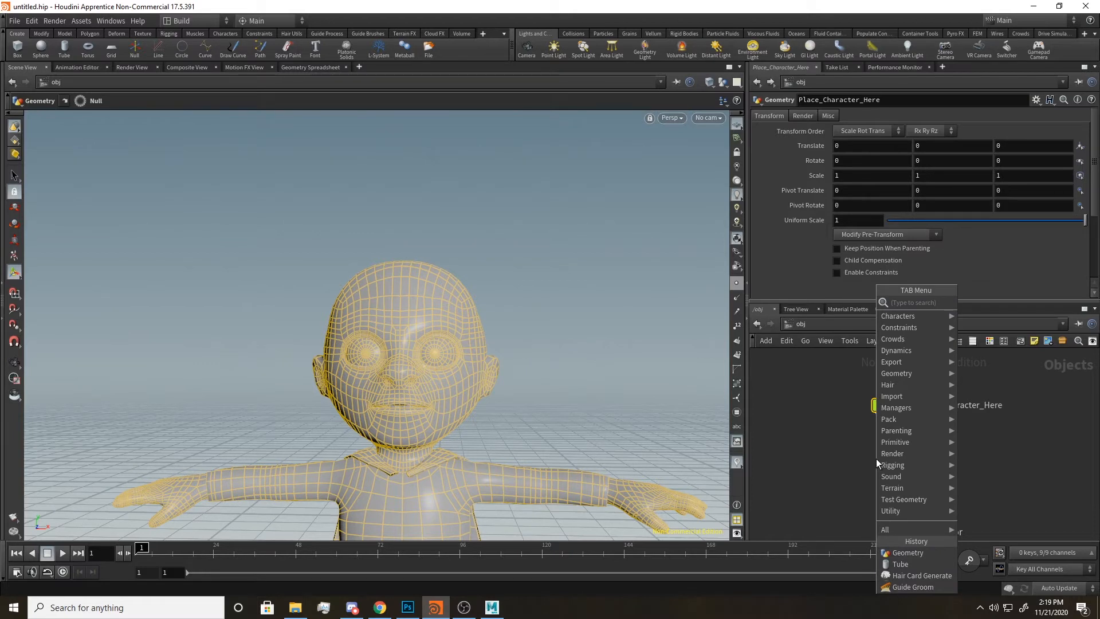
text(guide g)
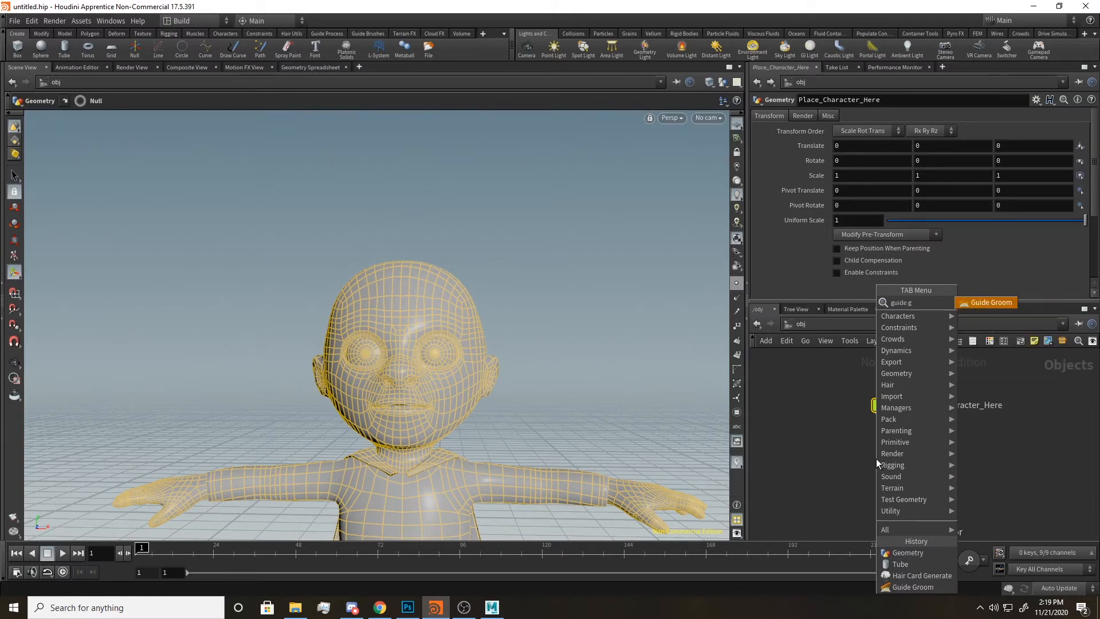
text(room)
key(Return)
click(876, 458)
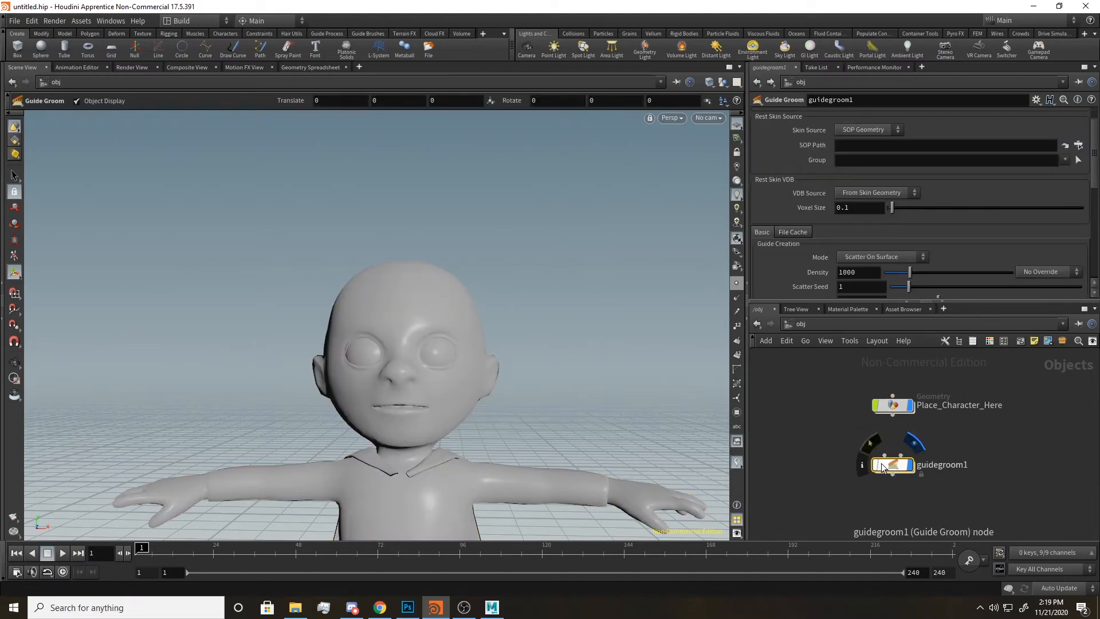
click(826, 397)
middle_drag(825, 398, 818, 390)
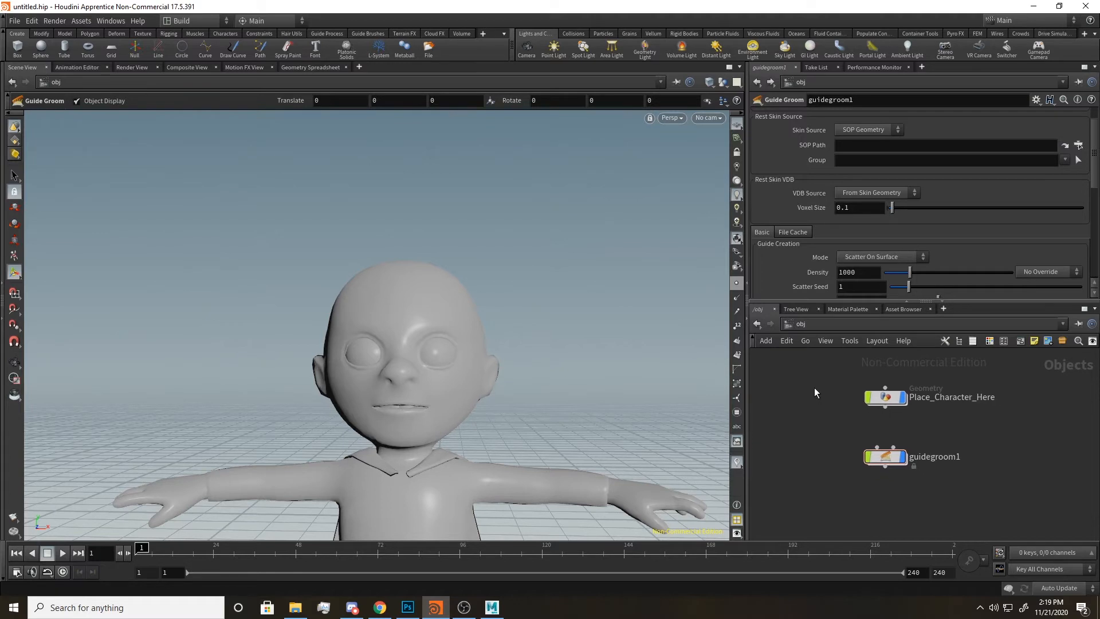
- Connect the output of Place_Character_Here to the second input of the Guide Groom node
click(885, 407)
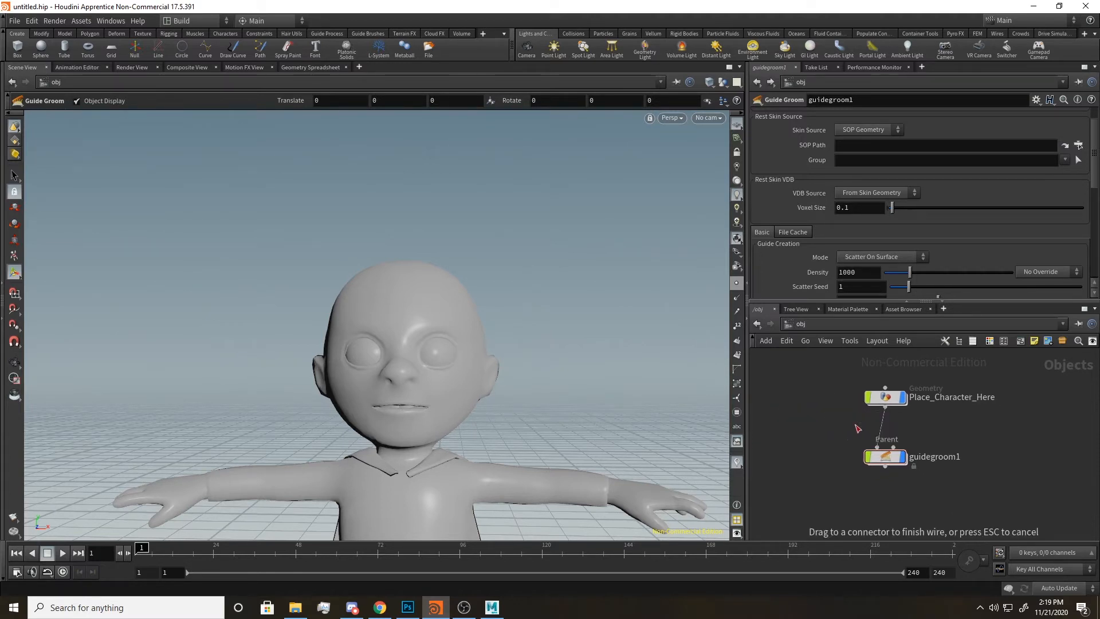
click(894, 449)
alt+middle_drag(646, 375, 589, 287)
alt+drag(543, 312, 584, 332)
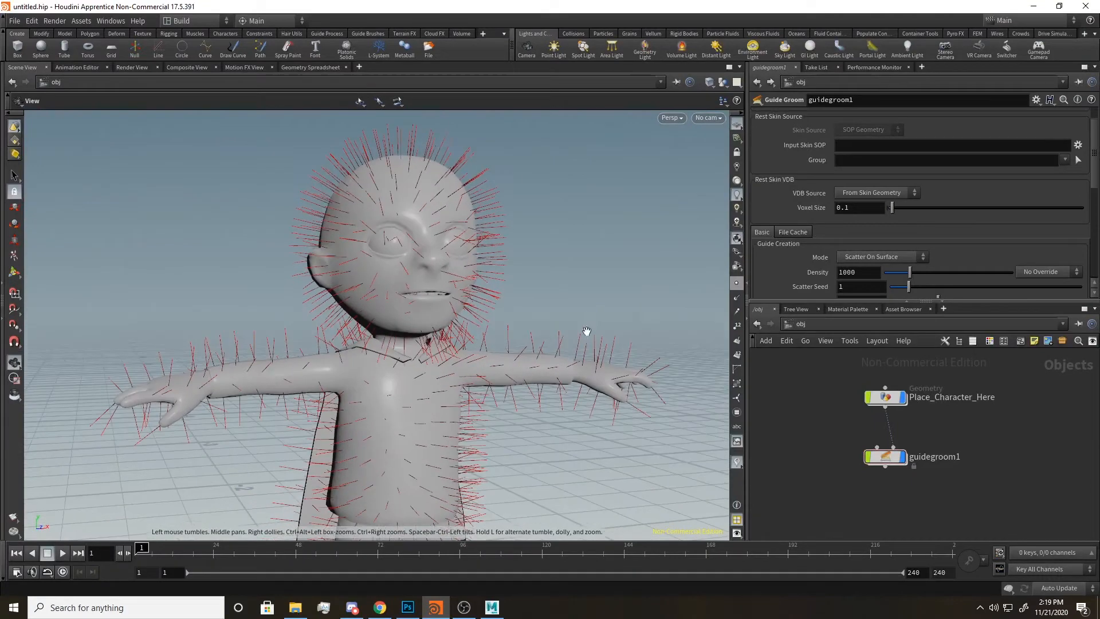
- Cut the wire between Place_Character_Here and the Guide Groom node
key(y)
drag(853, 427, 979, 429)
key(y)
drag(855, 420, 967, 425)
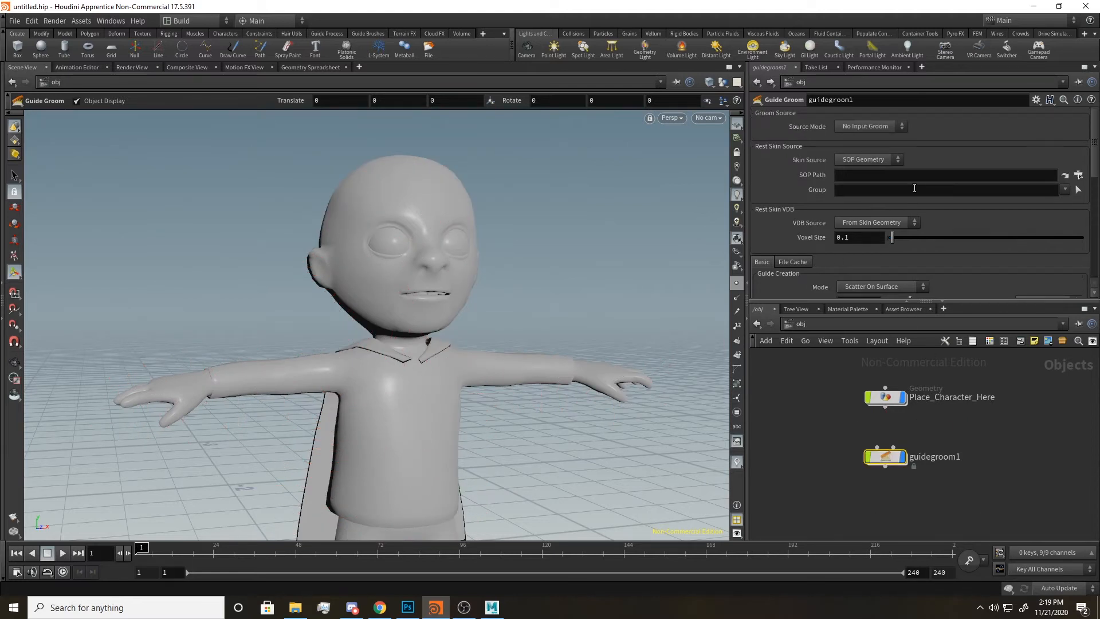
- Set the Guide Groom node's SOP Path to /obj/Place_Character_Here/BOY_OUT
click(895, 456)
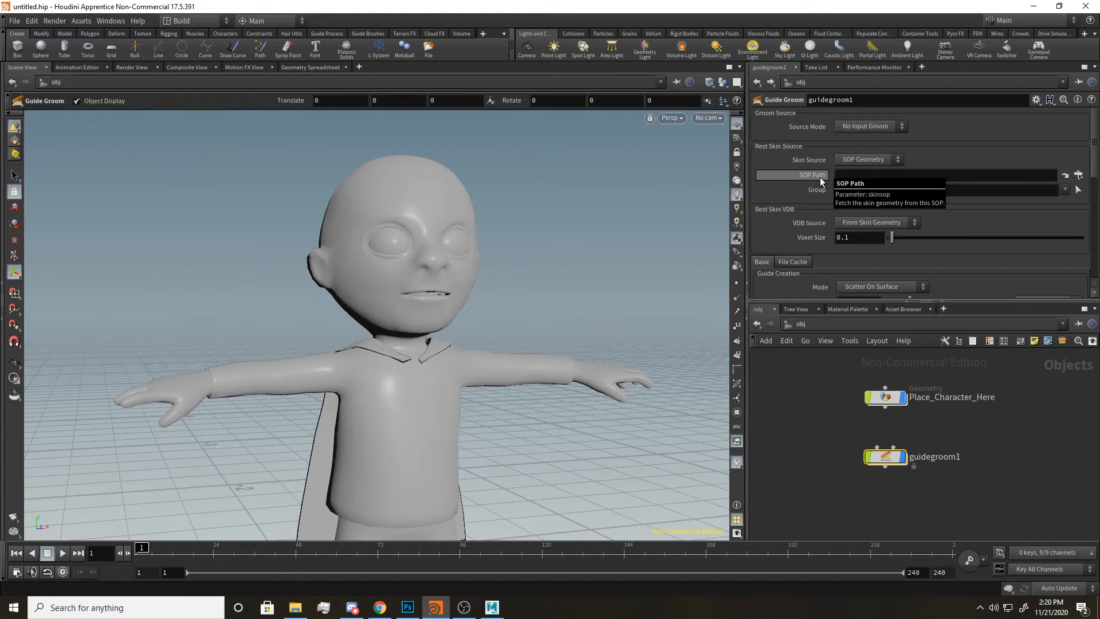
click(1077, 176)
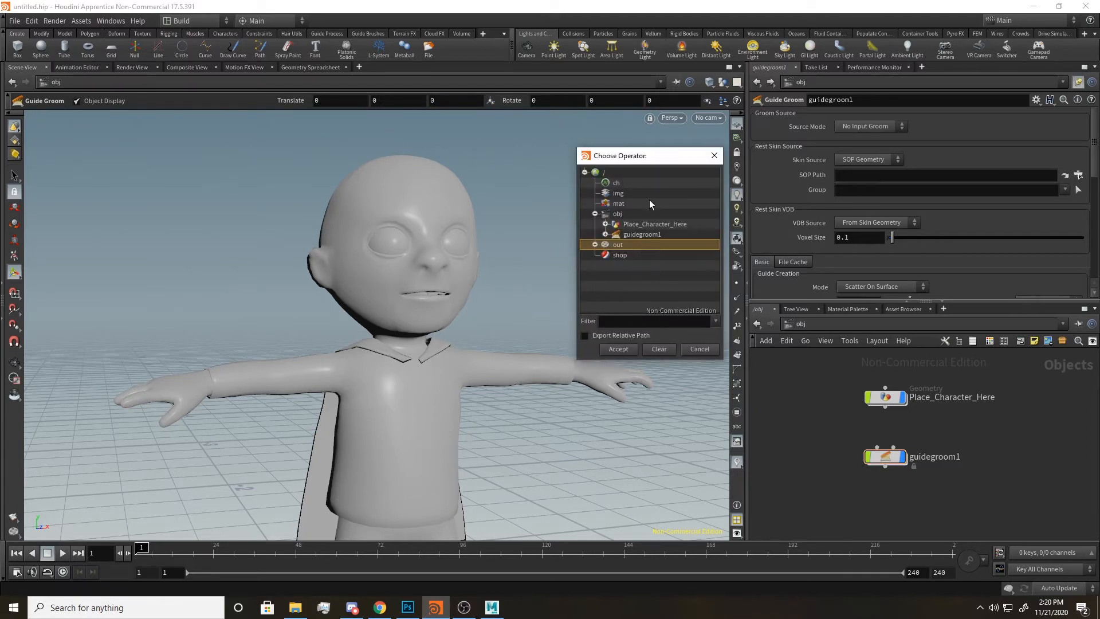
drag(652, 161, 608, 144)
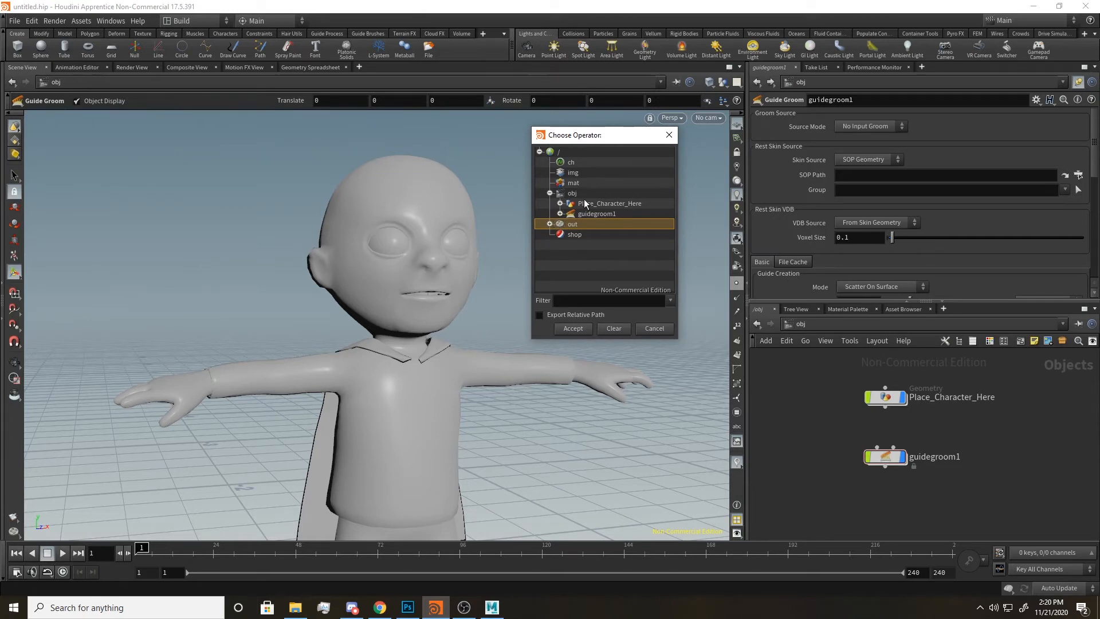
click(599, 206)
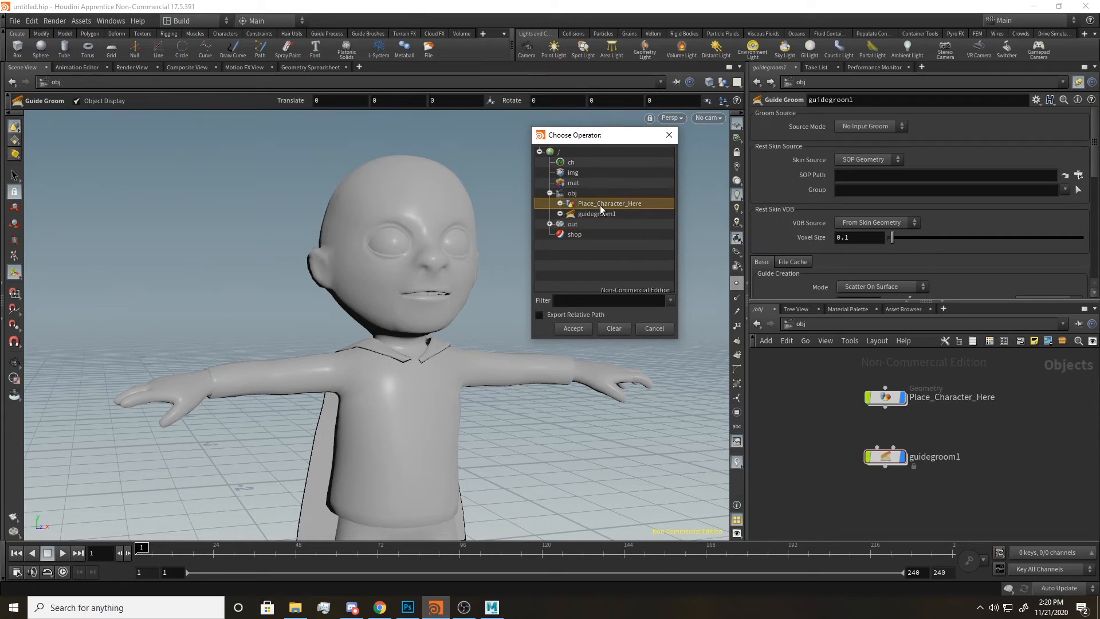
click(560, 204)
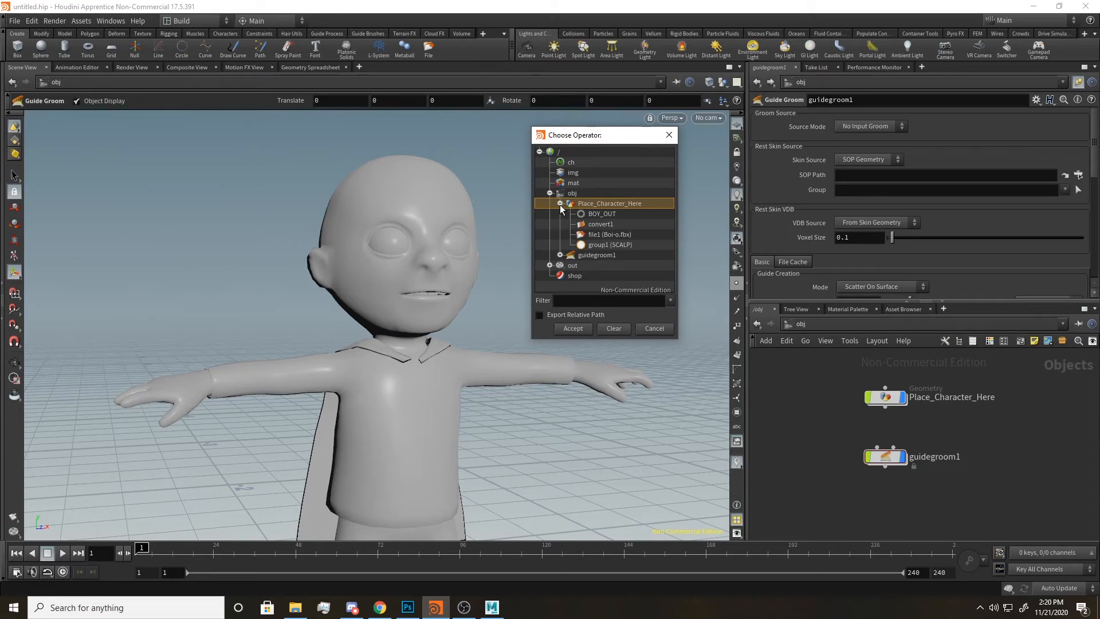
click(602, 224)
click(602, 216)
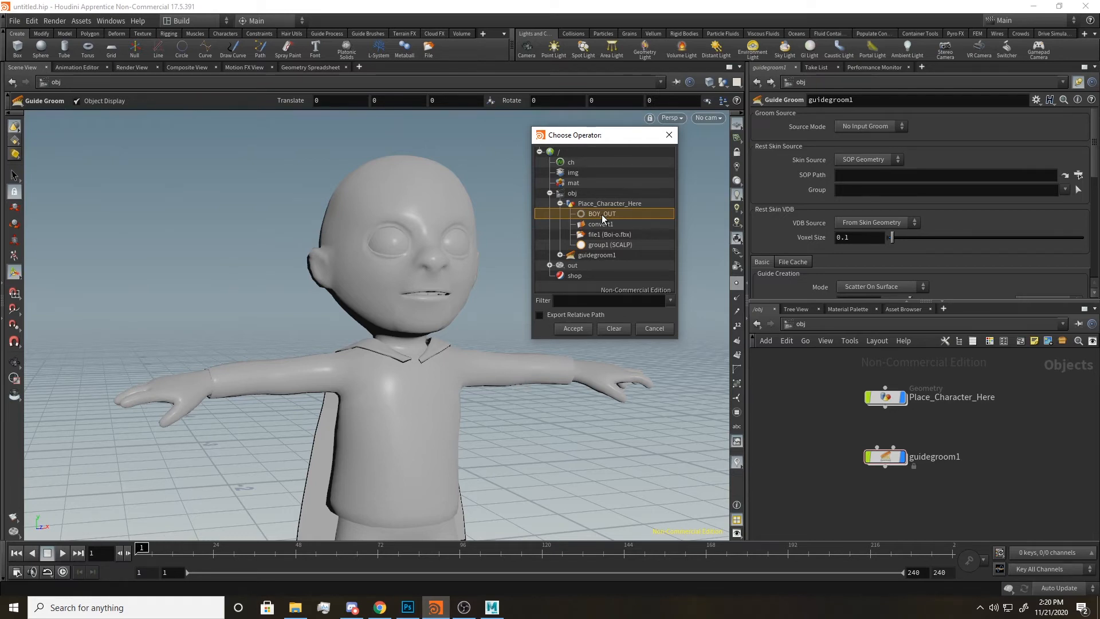
double_click(601, 214)
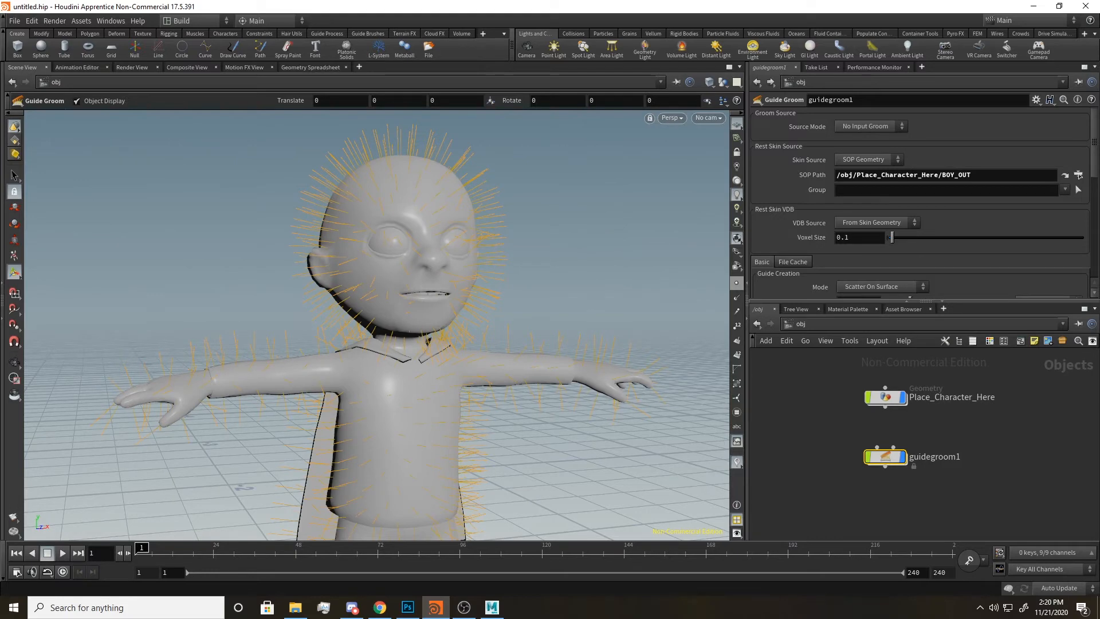
- Limit the Guide Groom node's skin group to SCALP
click(1064, 189)
click(1069, 203)
key(Escape)
drag(714, 236, 586, 238)
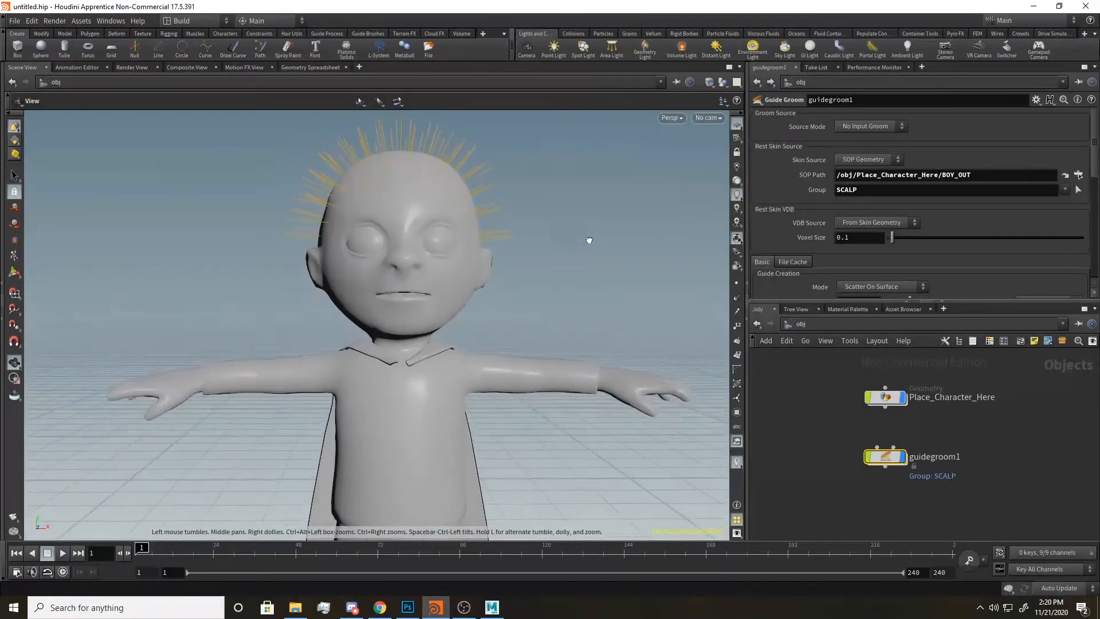
key(Return)
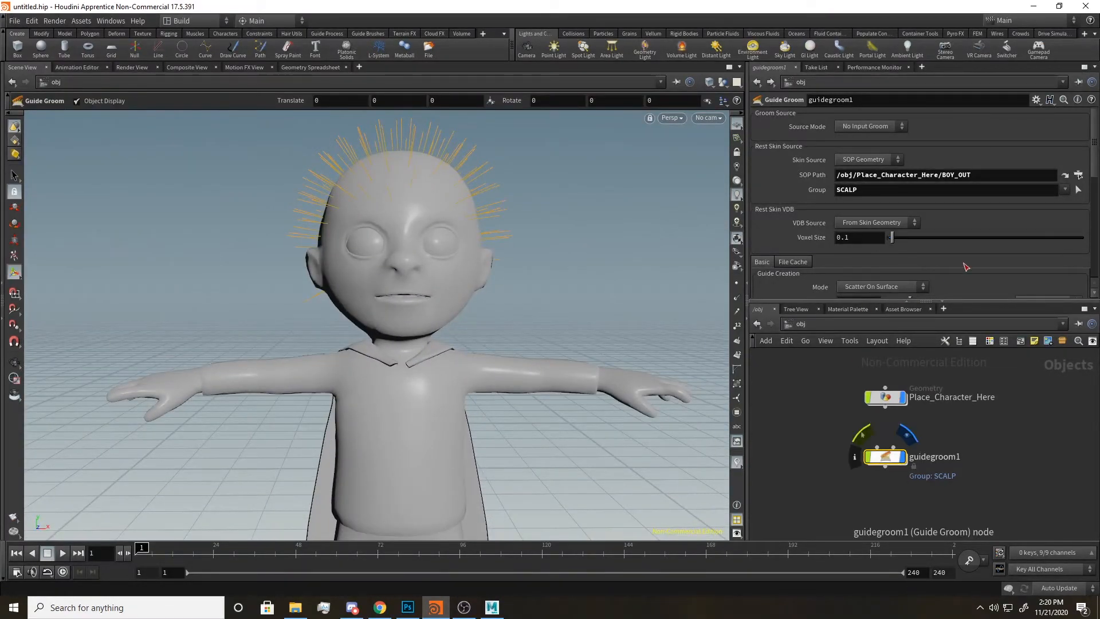
- Raise the guide density of the Guide Groom node to 1964
scroll(964, 263, down, 4)
alt+middle_drag(538, 237, 528, 292)
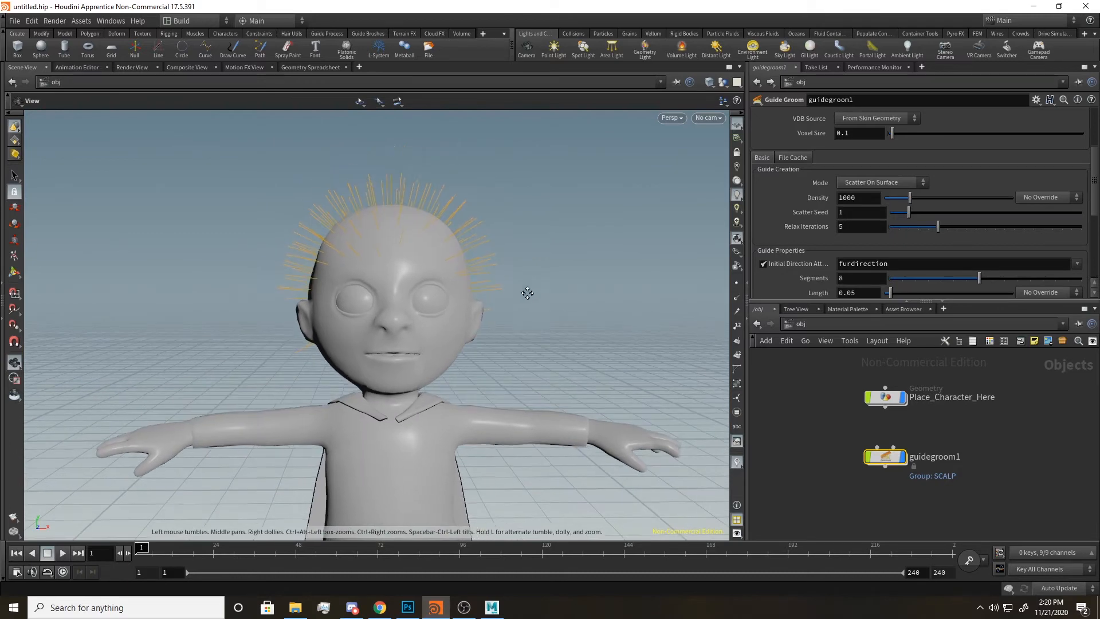
drag(911, 197, 934, 204)
mouse_move(519, 251)
alt+mouse_down()
mouse_move(456, 248)
mouse_move(522, 253)
mouse_move(517, 240)
alt+mouse_up()
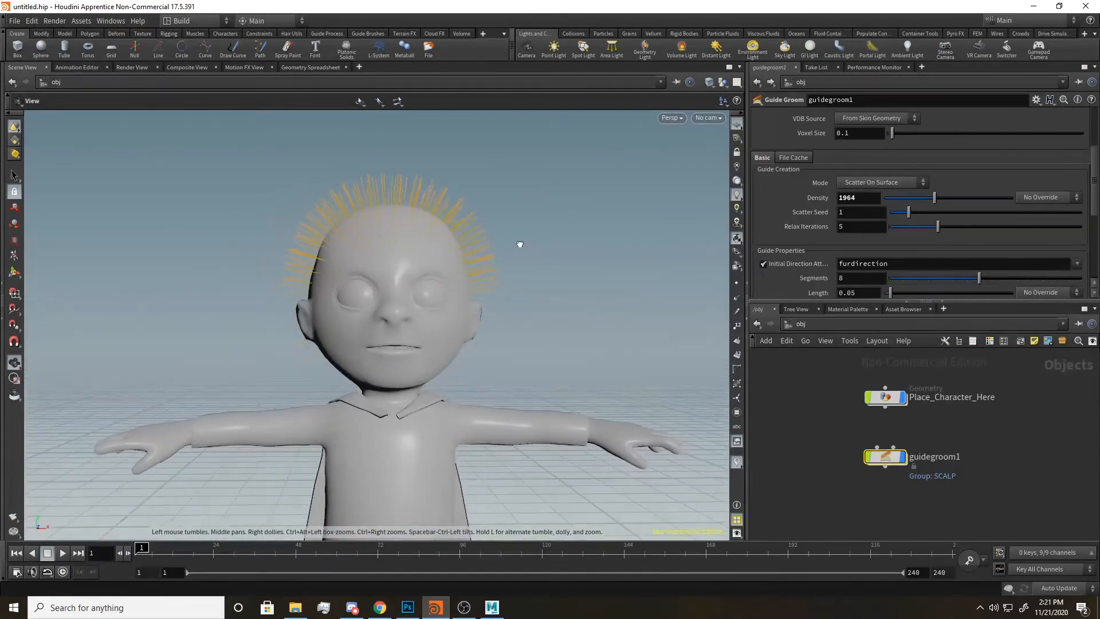
- Open the groom network inside the Guide Groom node
click(886, 467)
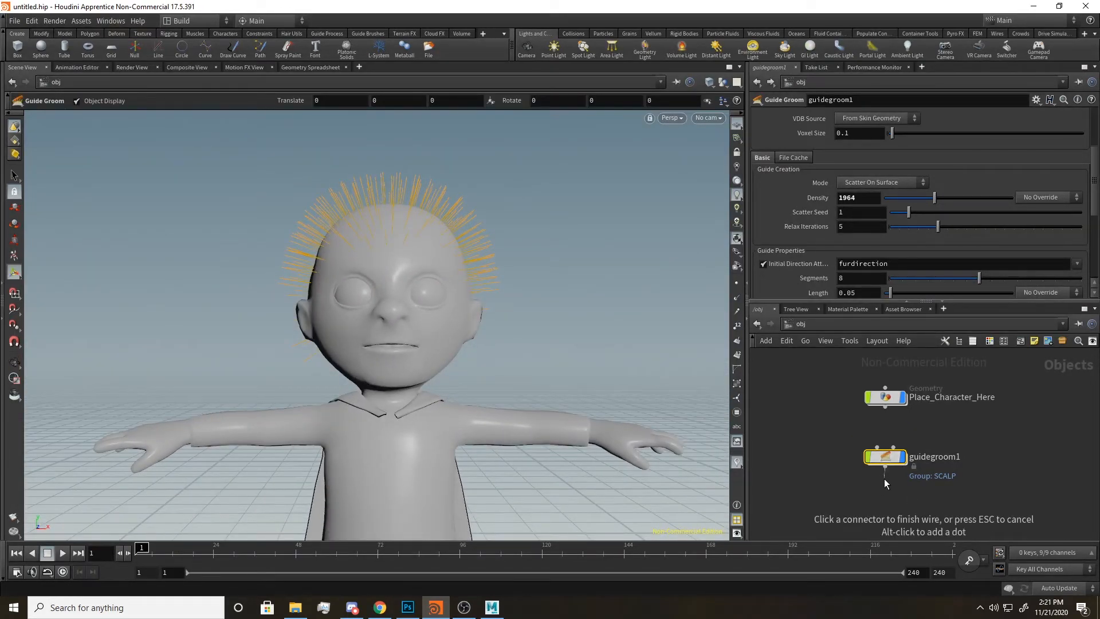
key(Escape)
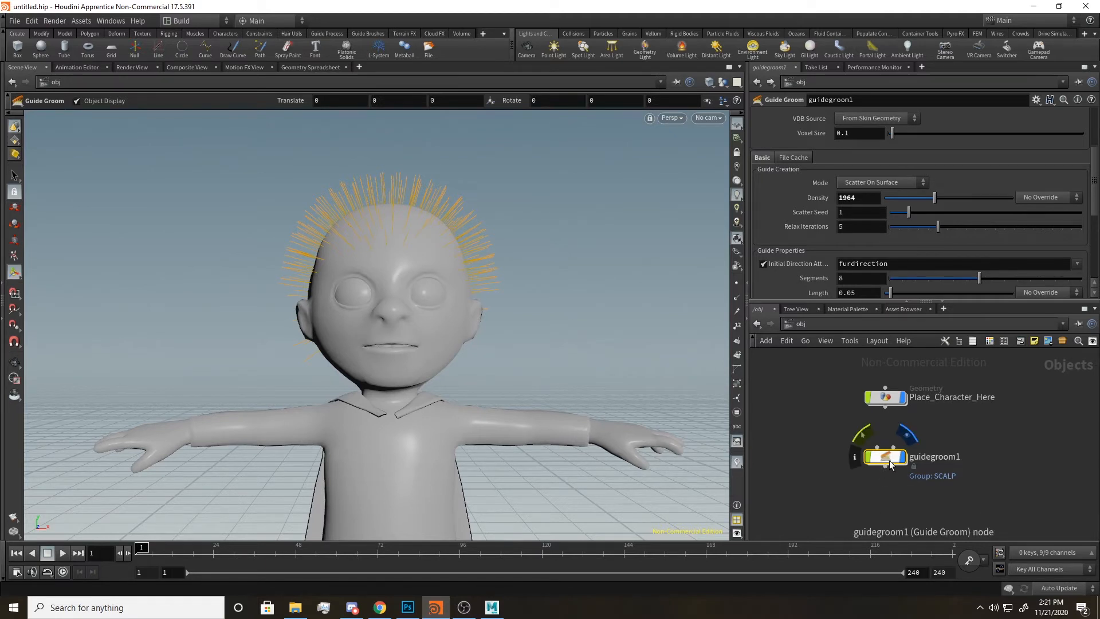
double_click(889, 463)
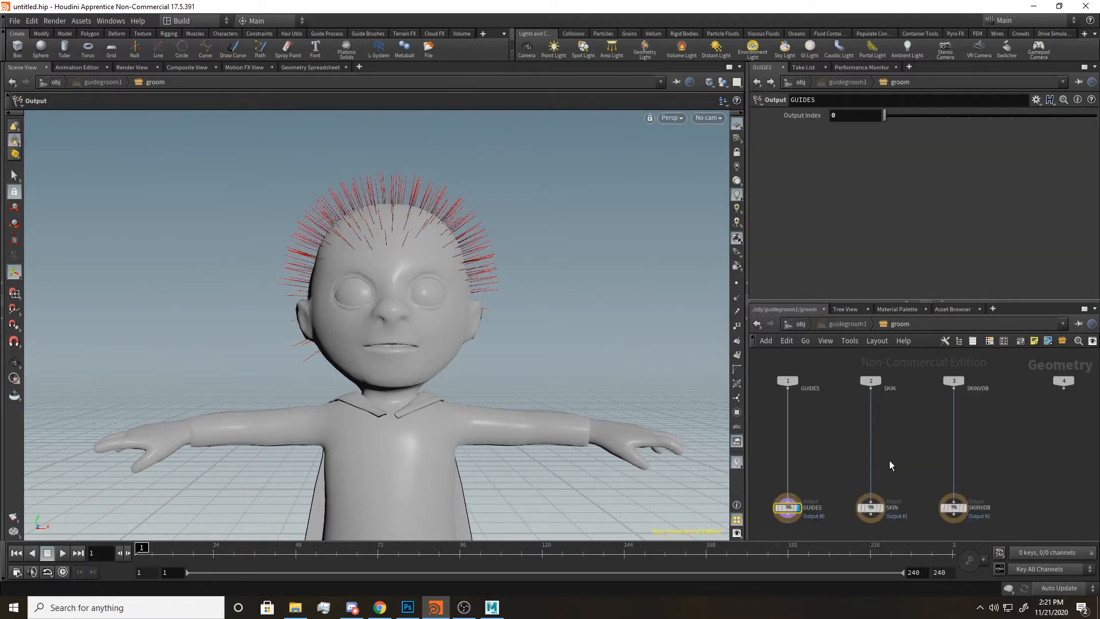
key(Tab)
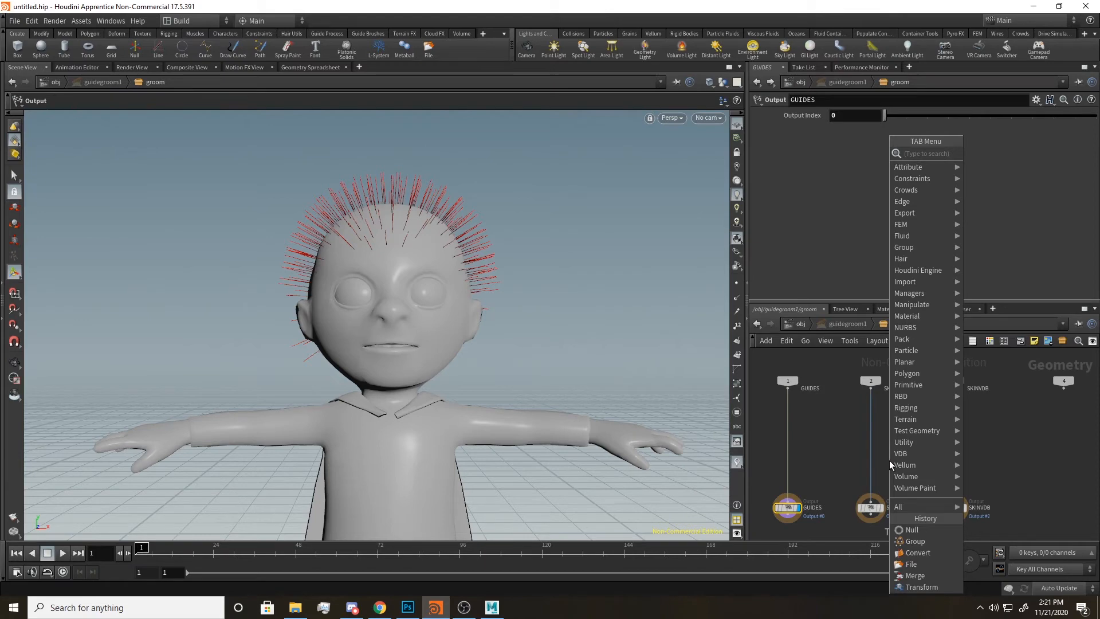
click(984, 434)
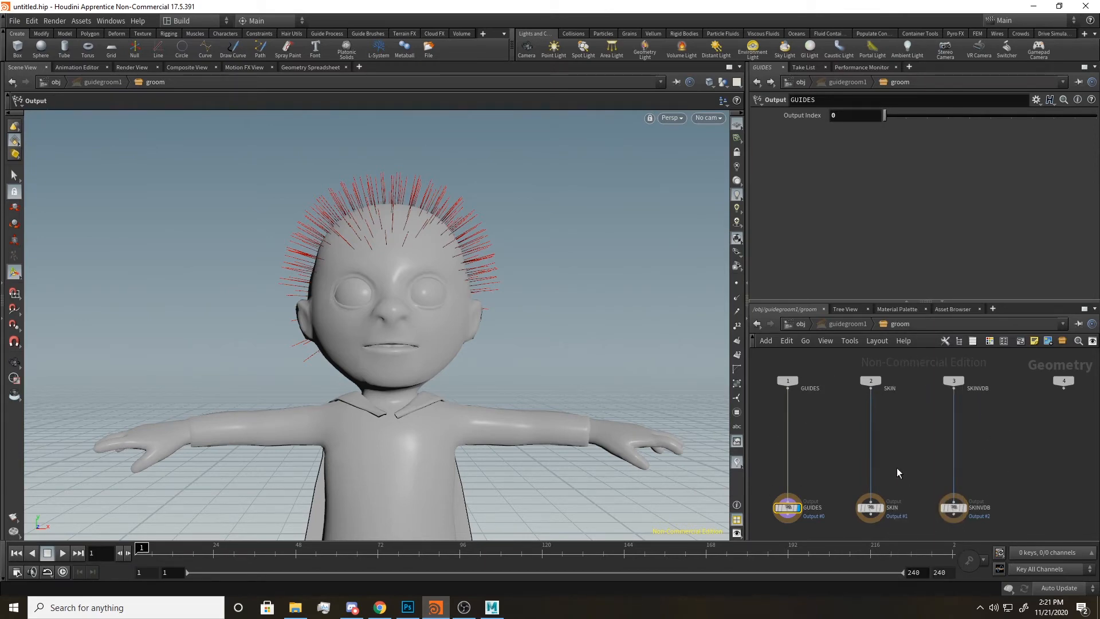
- Insert a Guide Groom node between the GUIDES, SKIN and SKINVDB inputs and their matching outputs
key(Tab)
text(guide)
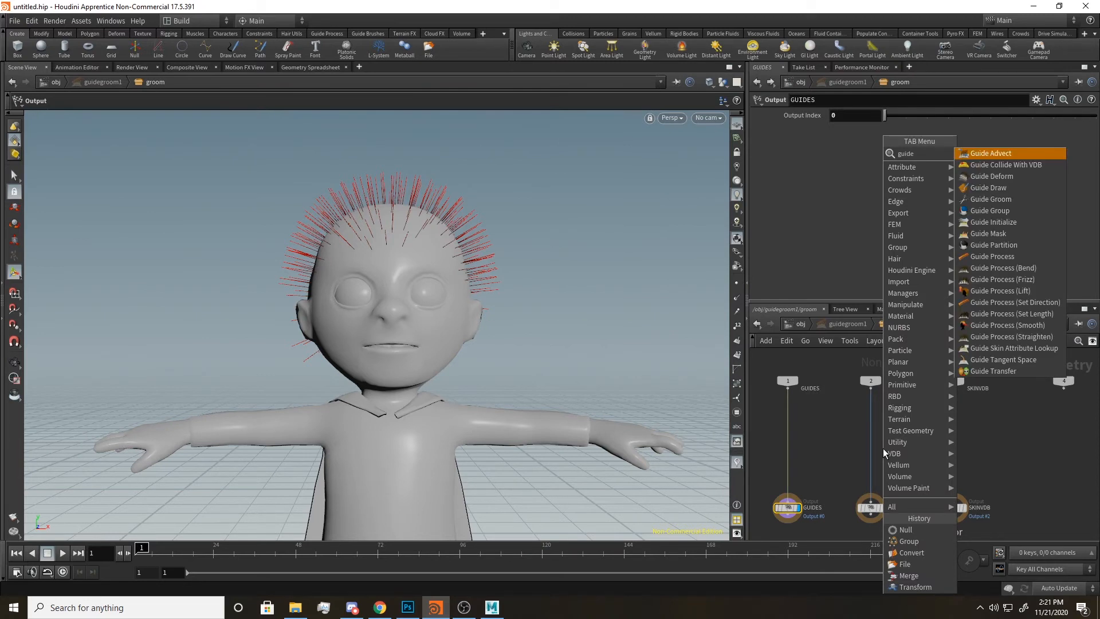
text(groom)
key(Return)
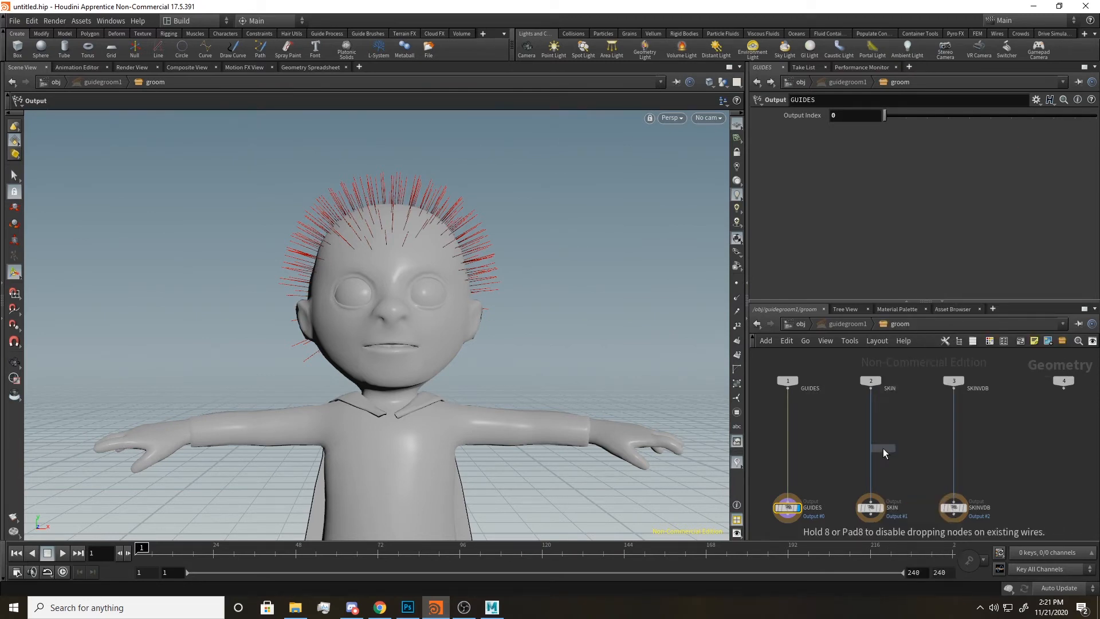
click(871, 435)
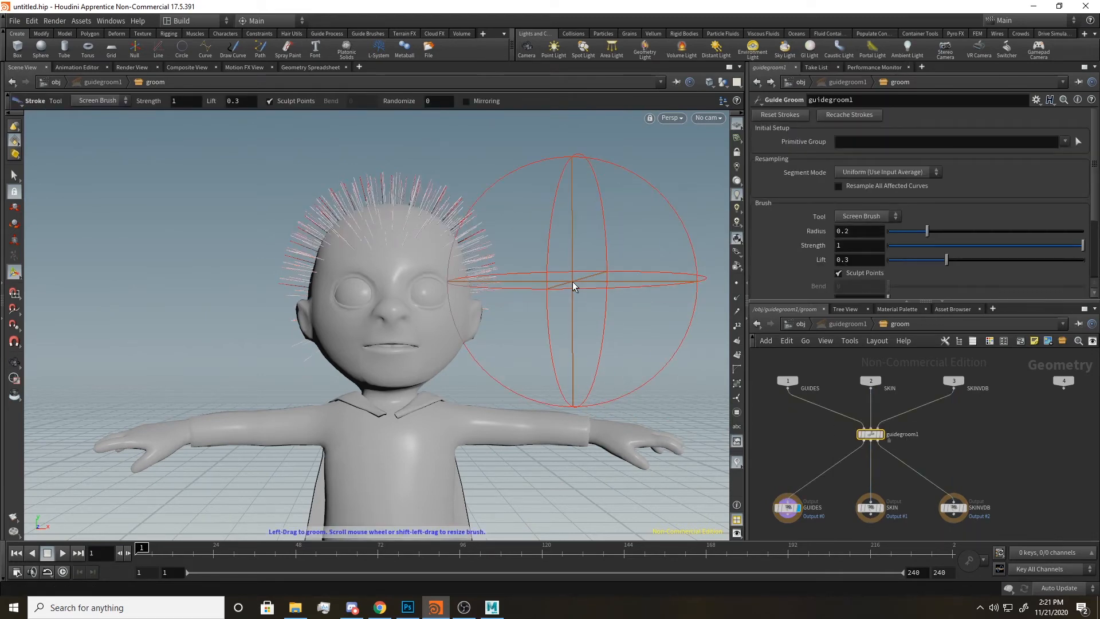
- Try combing the guides on top of the head with the Screen Brush at a radius of about 0.083
alt+middle_drag(589, 259, 592, 280)
mouse_move(589, 281)
shift+mouse_down()
mouse_move(532, 296)
mouse_move(607, 308)
mouse_move(552, 307)
mouse_move(663, 304)
mouse_move(556, 307)
shift+mouse_up()
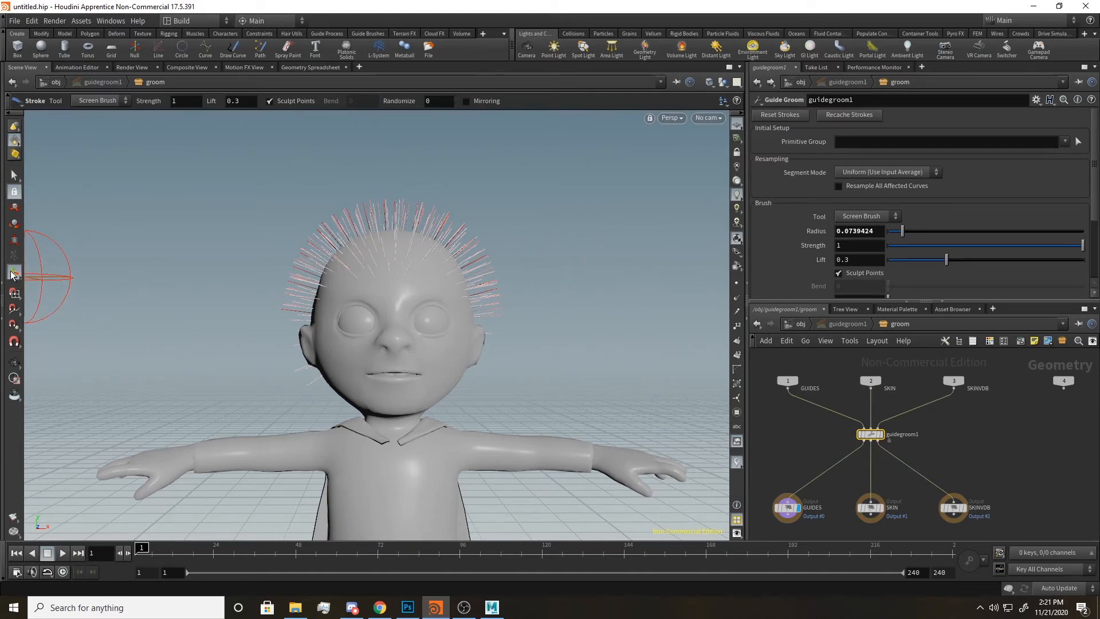
alt+middle_drag(510, 218, 533, 265)
shift+drag(541, 281, 547, 282)
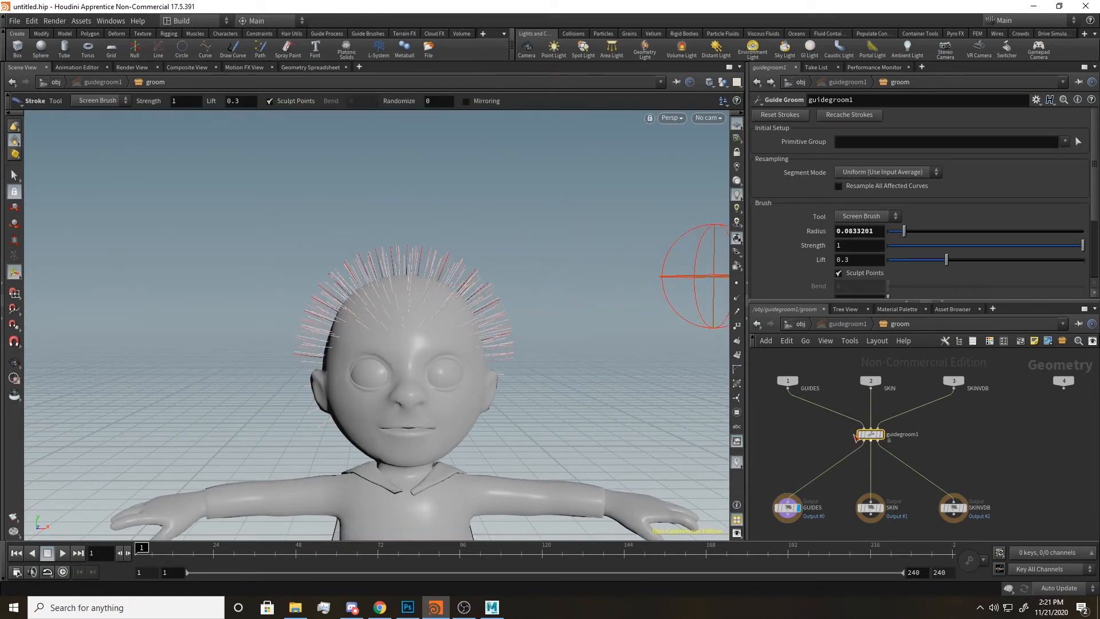
mouse_move(870, 436)
scroll(872, 433, up, 2)
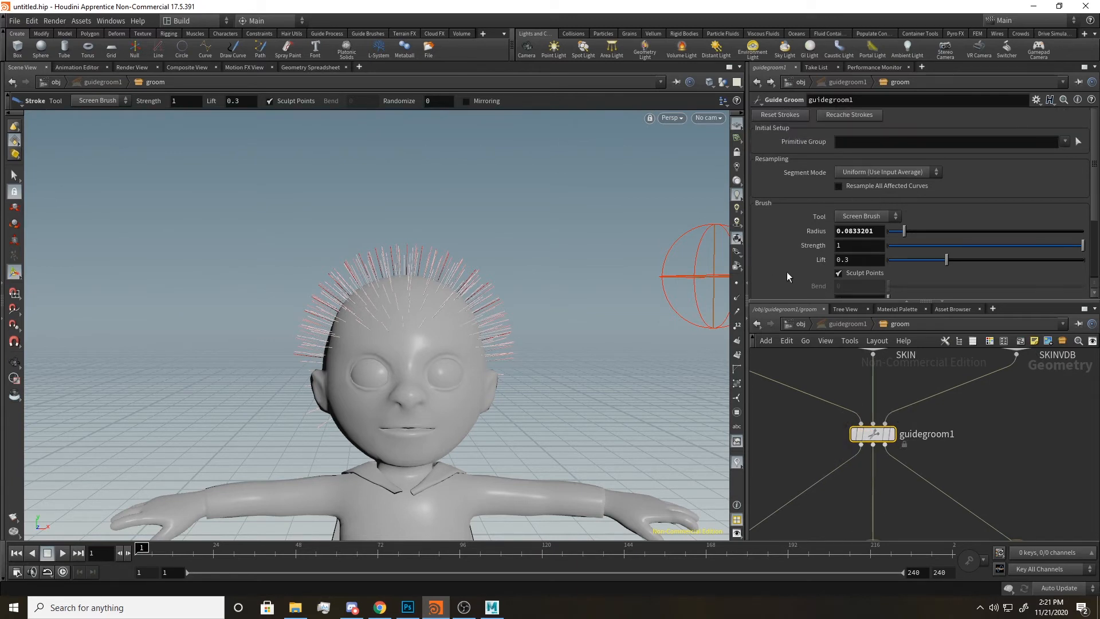
scroll(790, 241, down, 3)
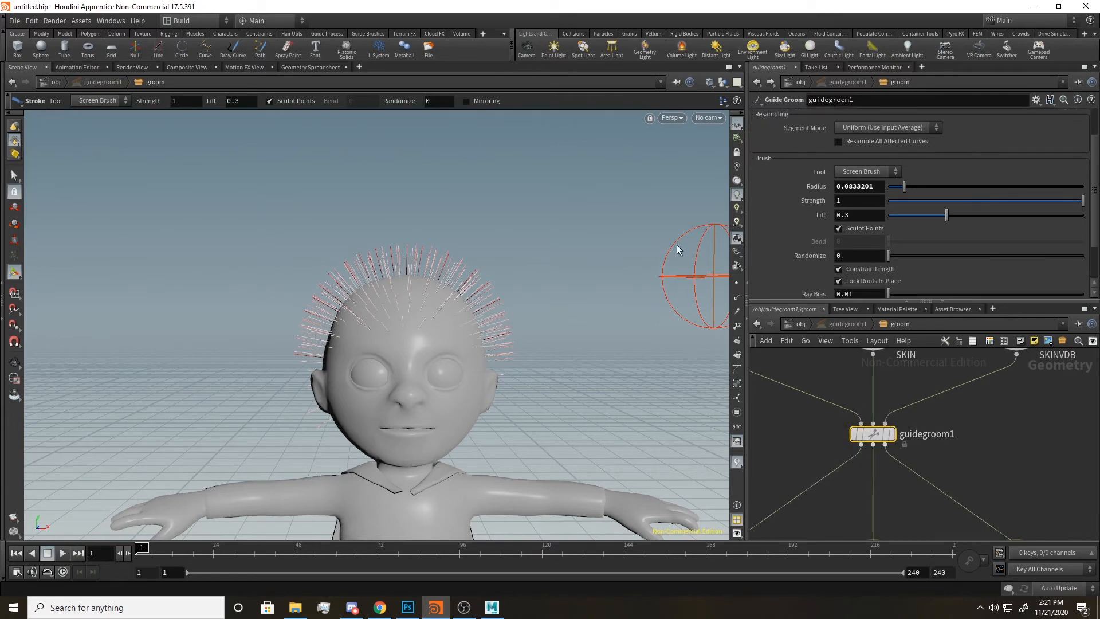
click(869, 172)
click(868, 172)
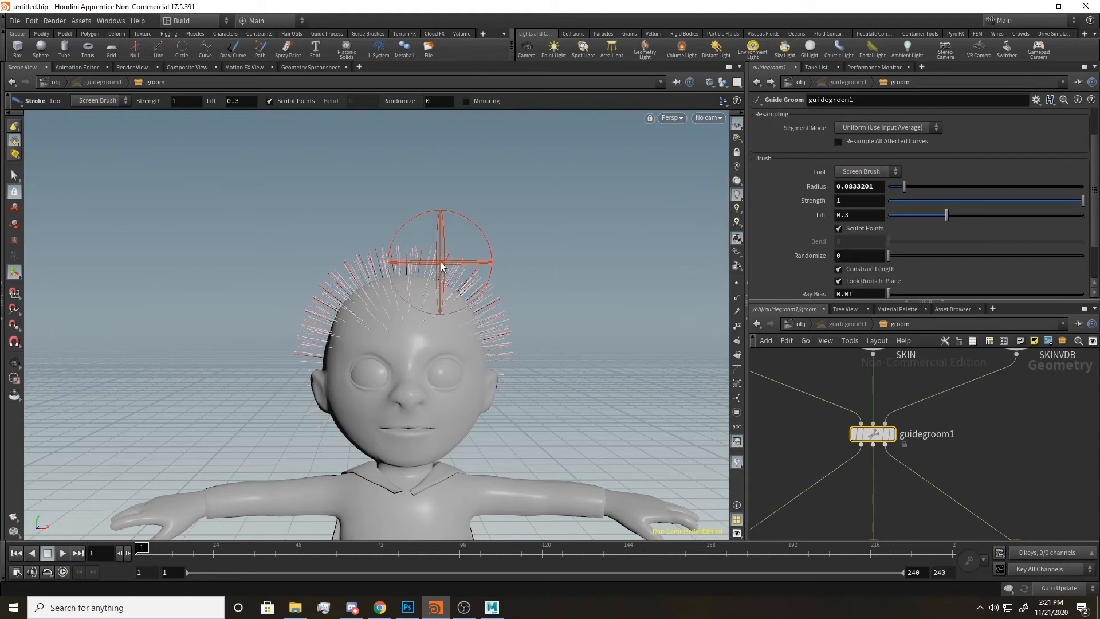
drag(456, 258, 426, 247)
key(ctrl+z)
- Switch the grooming tool to Extend and enlarge its brush radius to about 0.172
click(880, 172)
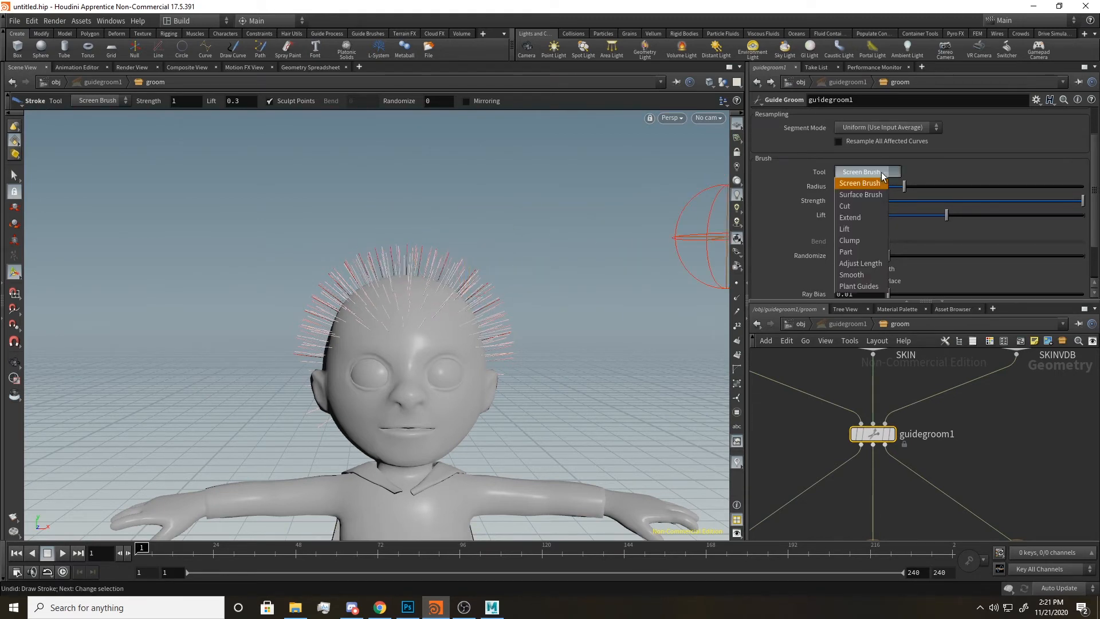
click(853, 218)
key(Escape)
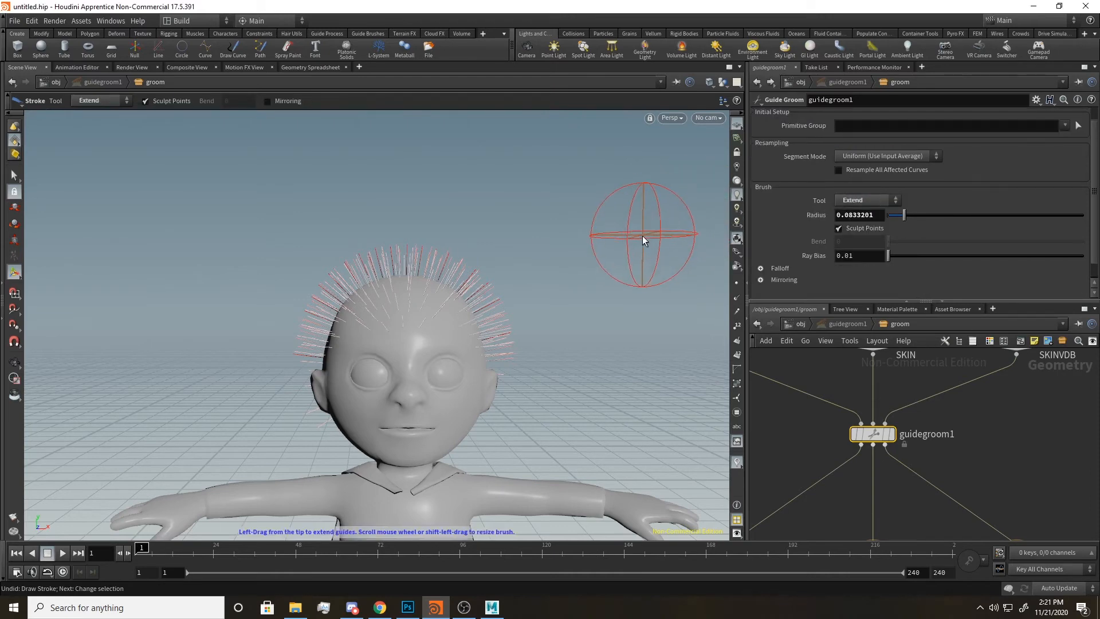
scroll(576, 242, down, 2)
scroll(582, 236, down, 3)
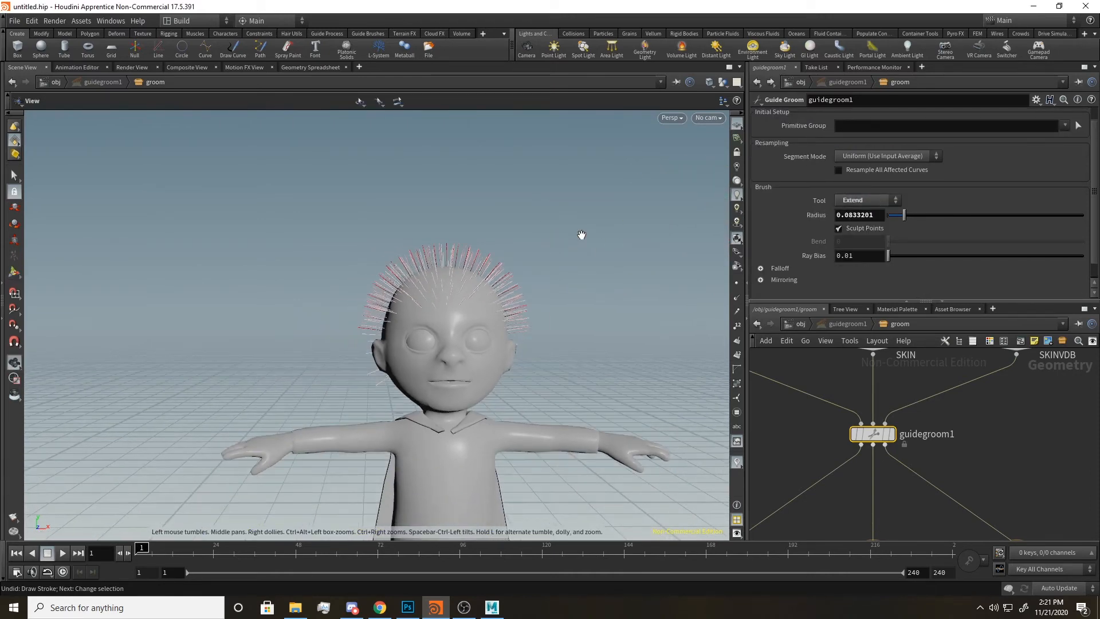
key(Return)
shift+drag(571, 266, 616, 268)
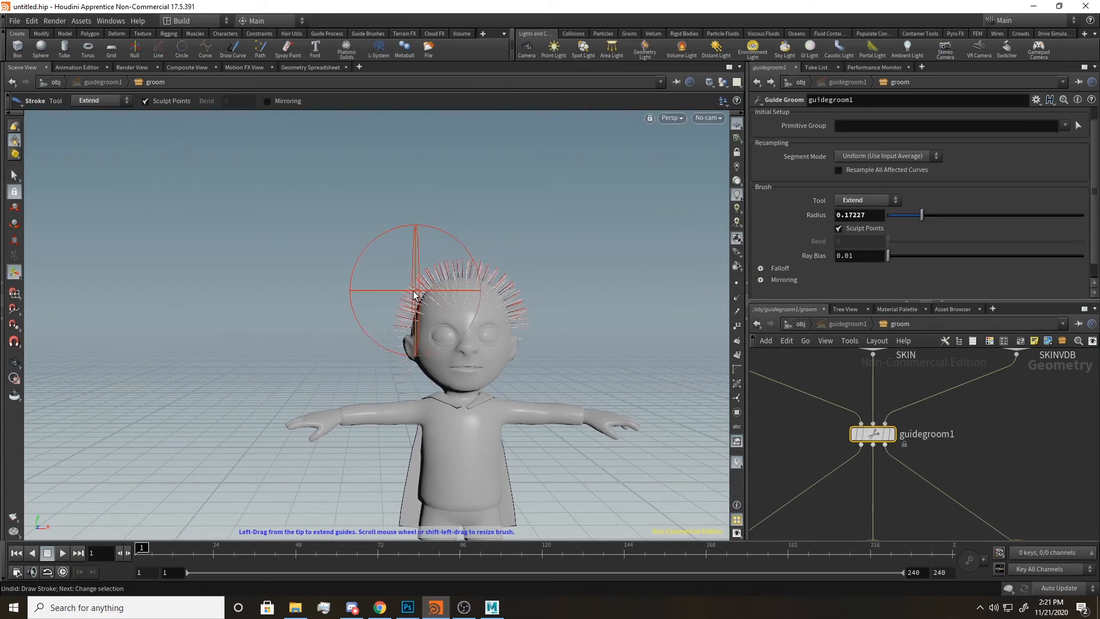
- Extend the scalp guides into long wavy locks sweeping out sideways above the character's right arm
mouse_move(471, 297)
mouse_down()
mouse_move(521, 246)
mouse_move(473, 191)
mouse_move(404, 199)
mouse_move(317, 252)
mouse_move(345, 315)
mouse_move(331, 329)
mouse_move(232, 335)
mouse_move(210, 318)
mouse_up()
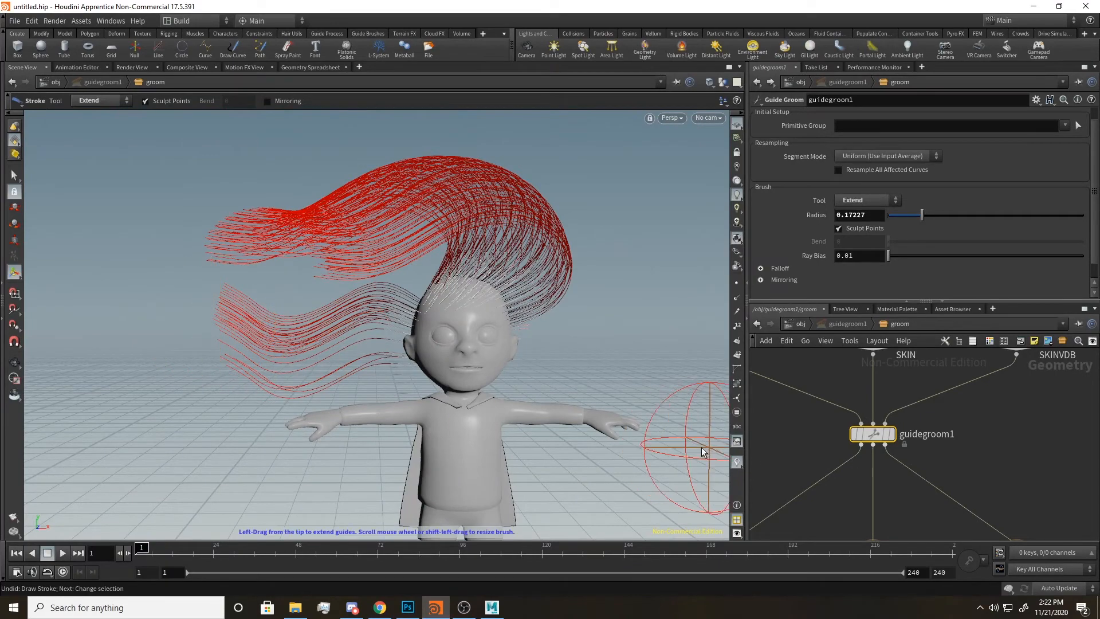
key(Escape)
mouse_move(621, 355)
mouse_down()
mouse_move(530, 363)
mouse_move(458, 344)
mouse_move(490, 309)
mouse_move(564, 304)
mouse_move(558, 401)
mouse_move(504, 467)
mouse_move(659, 441)
mouse_move(679, 340)
mouse_up()
key(Escape)
drag(283, 352, 349, 378)
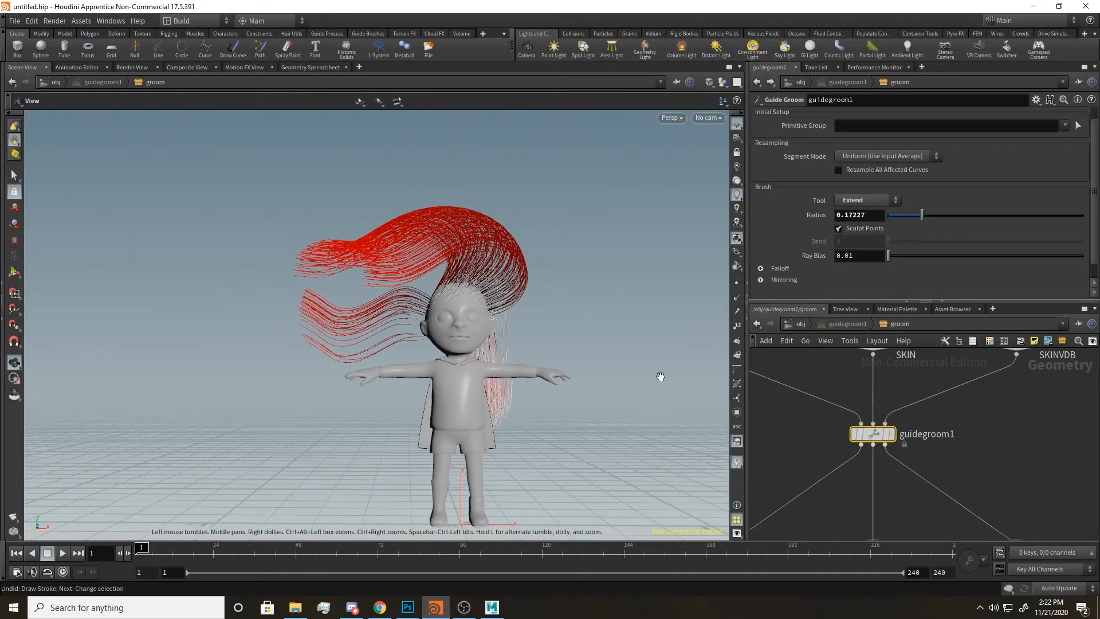
middle_drag(659, 376, 649, 397)
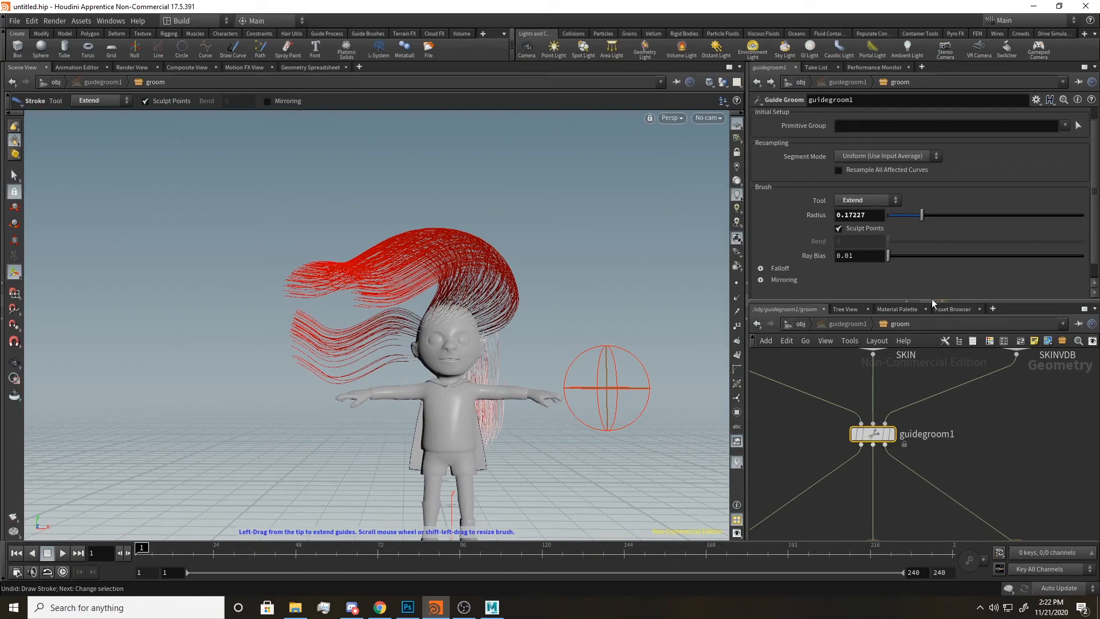
key(Escape)
mouse_move(572, 323)
mouse_down()
mouse_move(679, 351)
mouse_move(577, 344)
mouse_up()
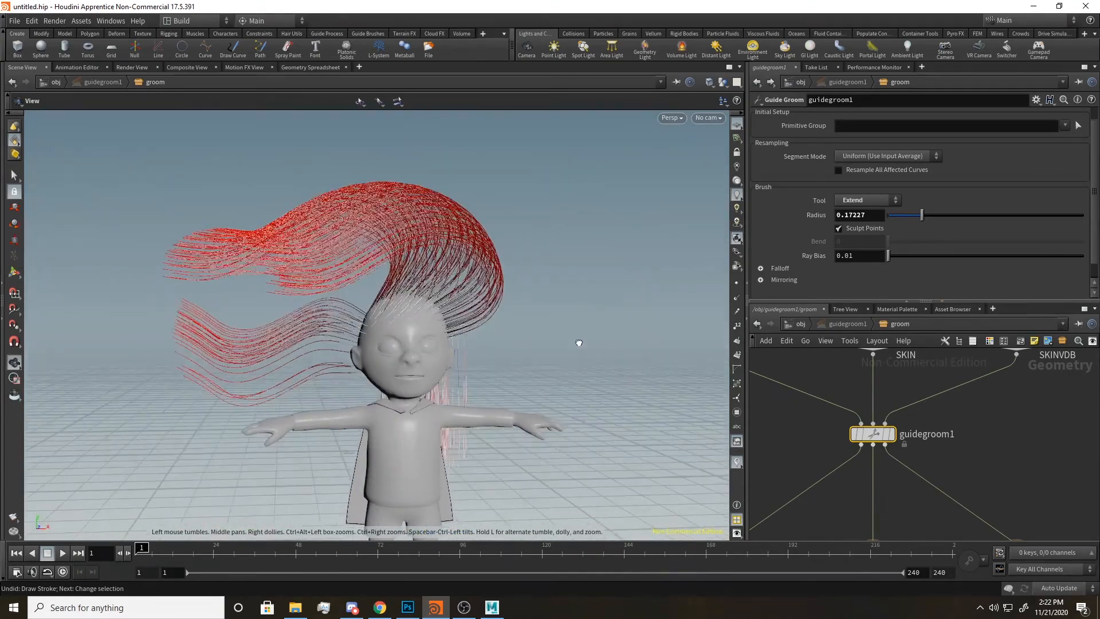
alt+middle_drag(564, 316, 577, 343)
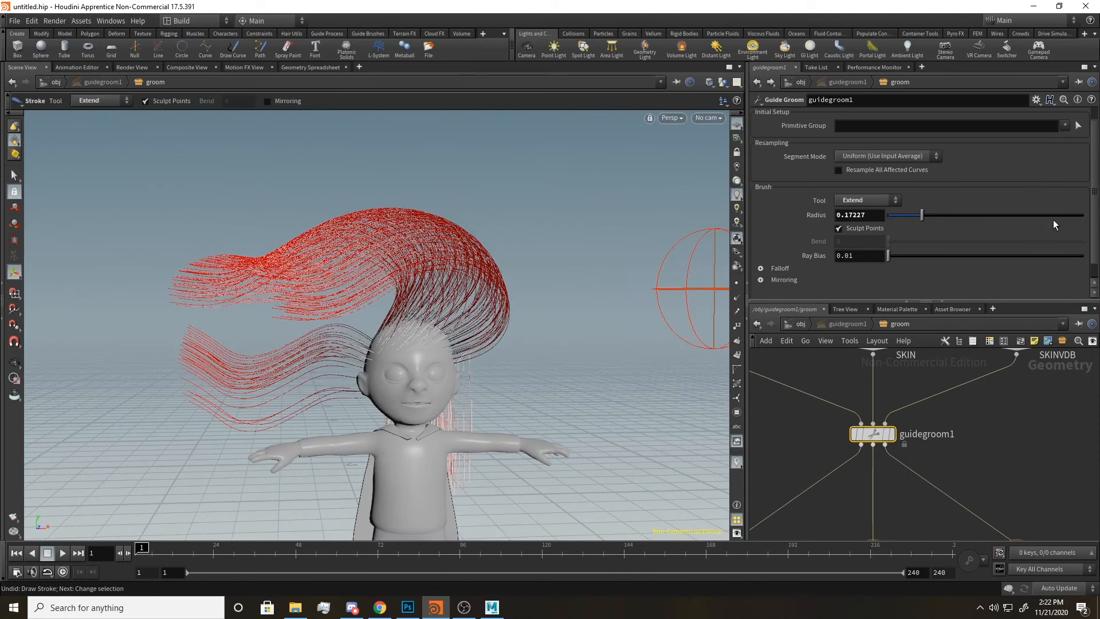
- Limit the Guide Groom node's Primitive Group to the guides in the upper part of the hair
scroll(1031, 234, up, 1)
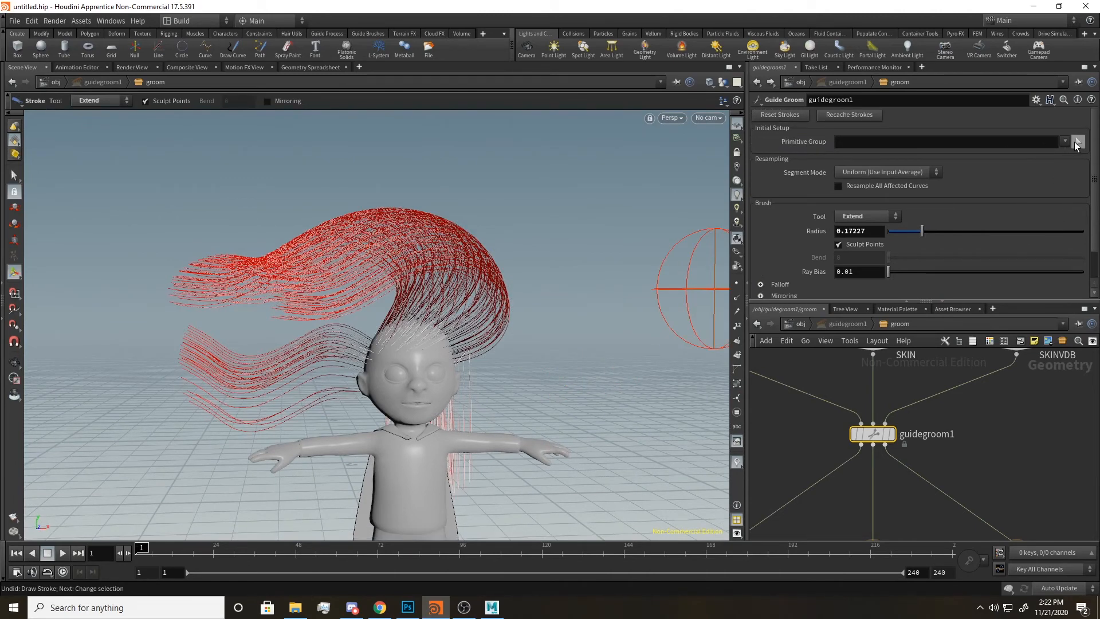
click(1077, 142)
drag(570, 159, 308, 233)
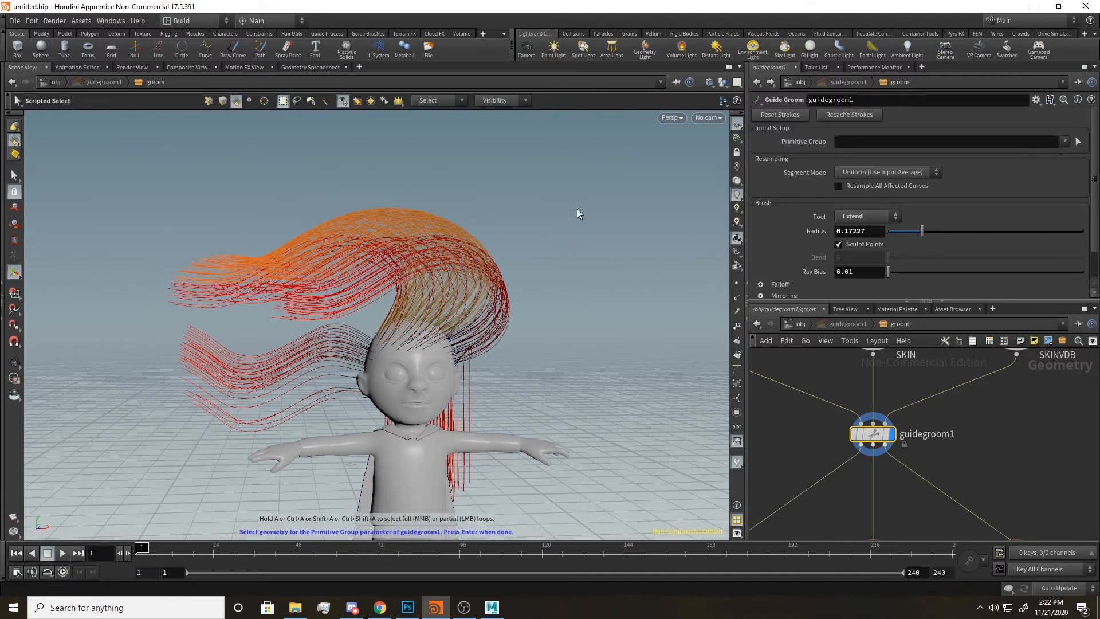
mouse_move(577, 214)
alt+mouse_down()
mouse_move(589, 242)
mouse_move(563, 228)
alt+mouse_up()
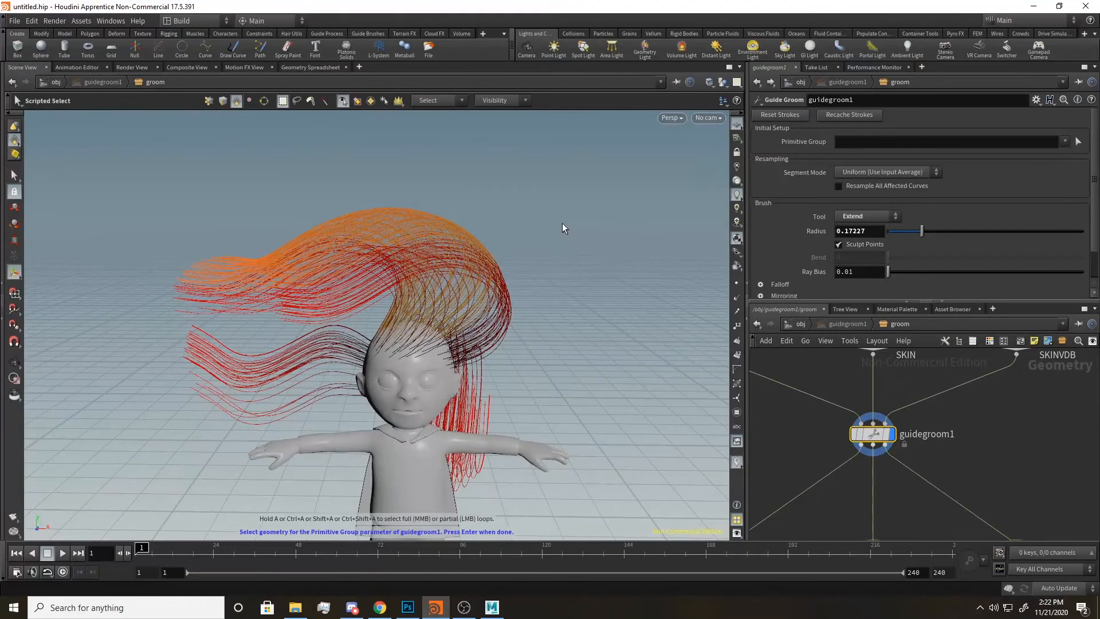
key(Return)
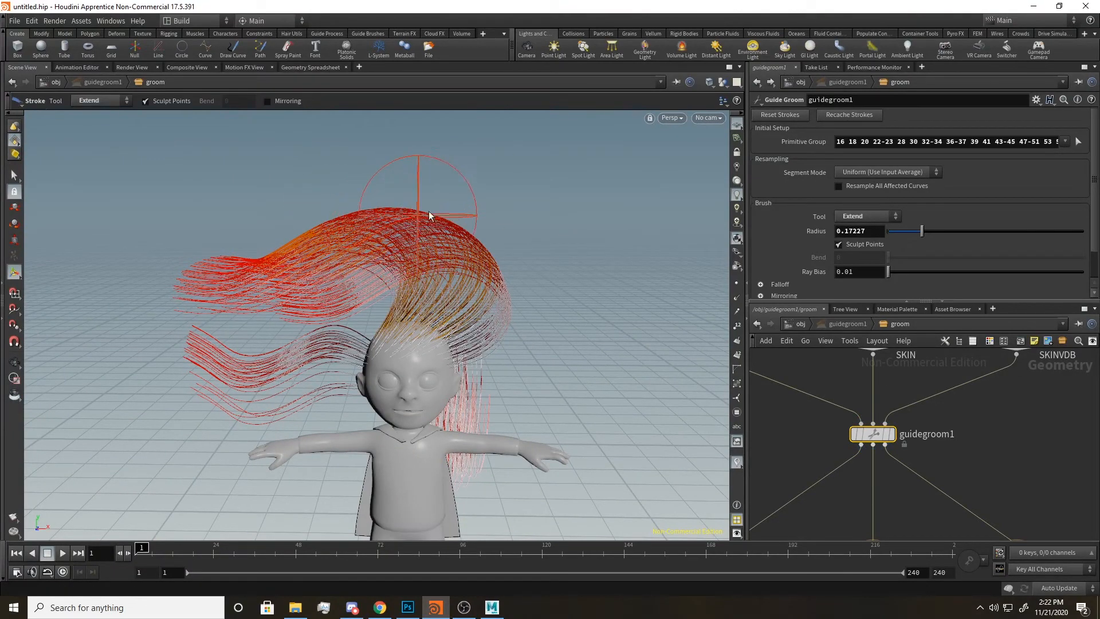
- Comb the selected upper guides with the Screen Brush to separate them from the locks below
click(866, 216)
click(862, 247)
mouse_move(455, 187)
mouse_down()
mouse_move(328, 214)
mouse_move(289, 204)
mouse_move(507, 284)
mouse_move(476, 257)
mouse_move(492, 256)
mouse_up()
- Clear the Primitive Group of the Guide Groom node
key(space)
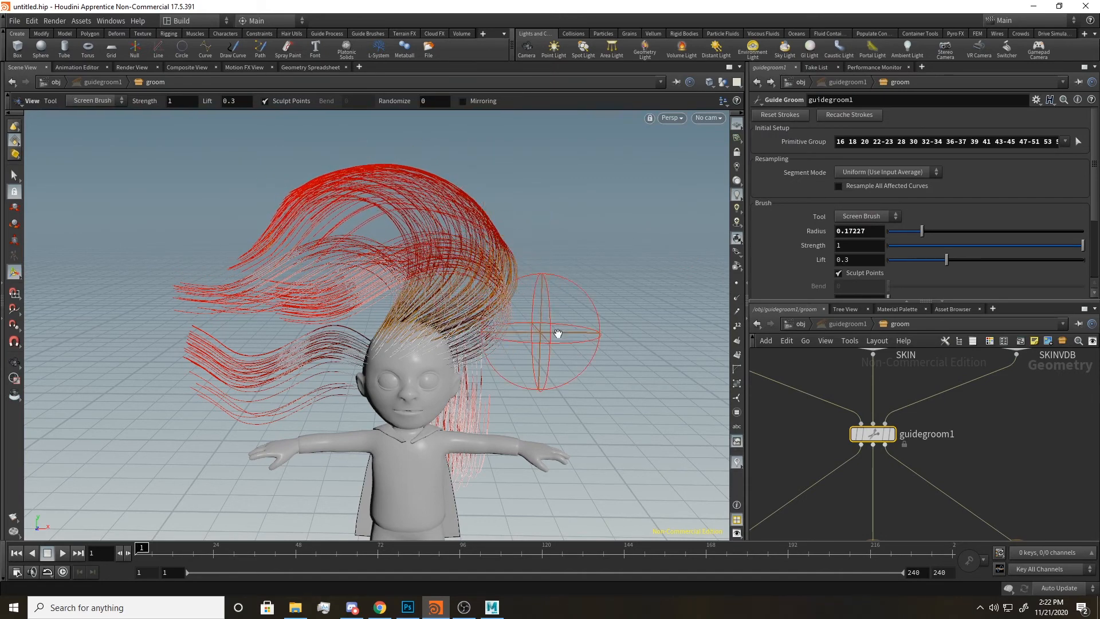
alt+drag(558, 333, 560, 300)
triple_click(956, 144)
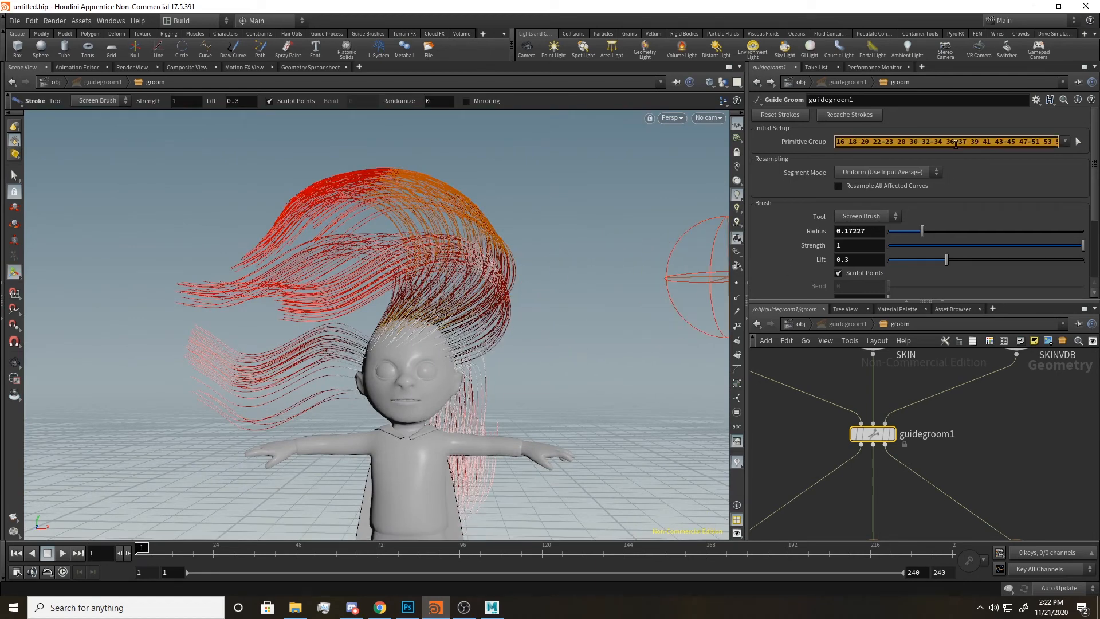
key(BackSpace)
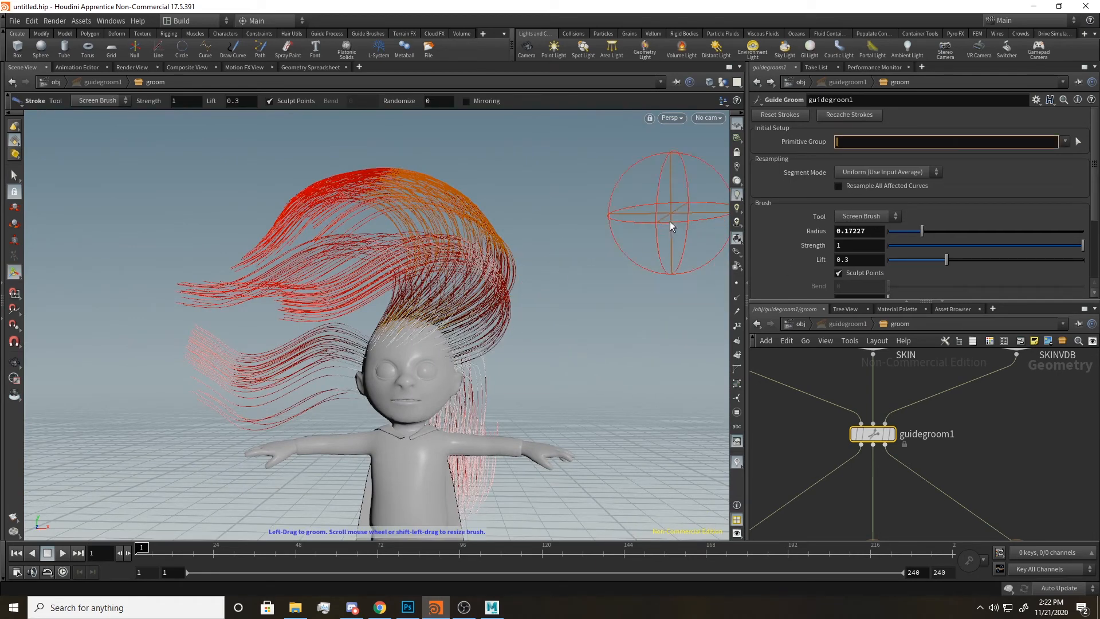
- Try a Screen Brush stroke across the locks above the head without a group restriction
drag(561, 237, 455, 256)
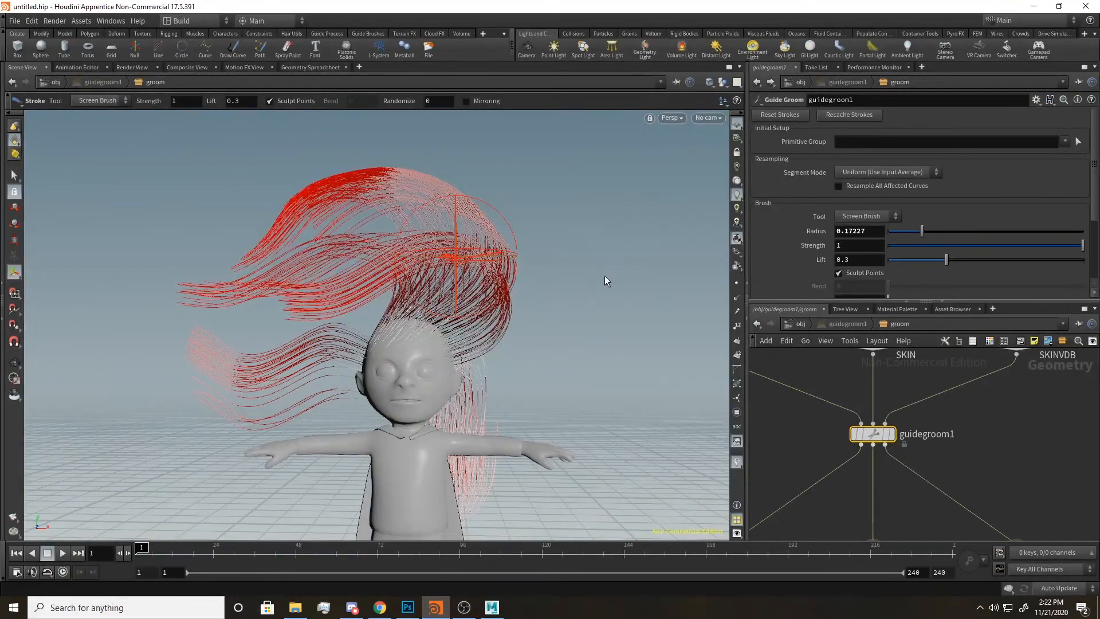
key(ctrl+z)
key(Escape)
alt+middle_drag(582, 311, 587, 261)
alt+right_drag(587, 261, 538, 282)
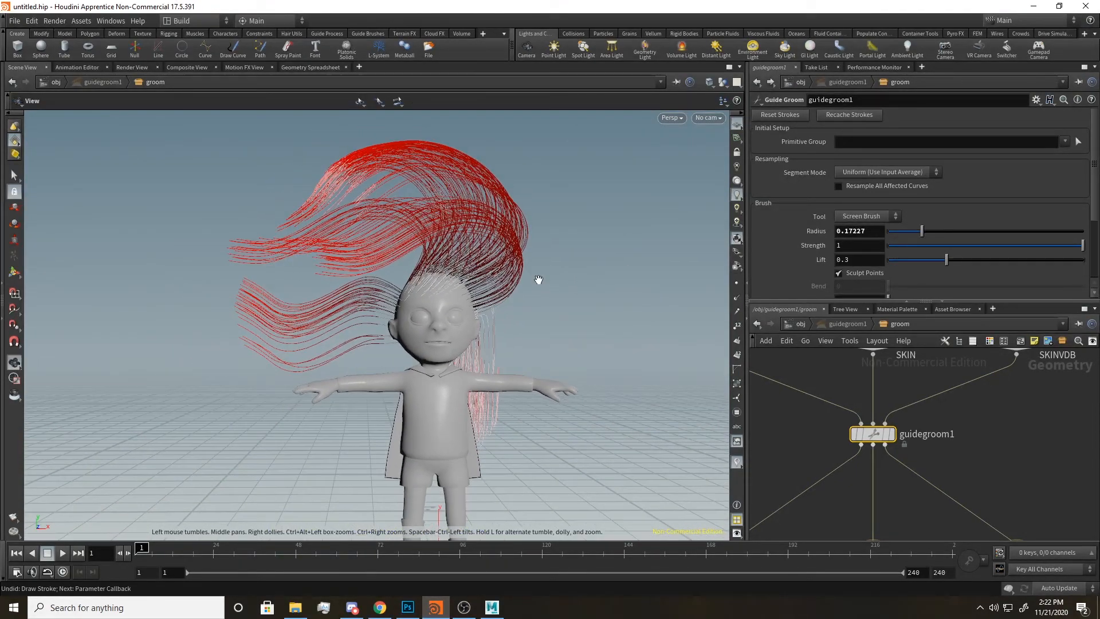
- Add a Hair Card Generate node at object level, connected to the output of guidegroom1
click(801, 324)
middle_drag(826, 451, 811, 420)
click(870, 435)
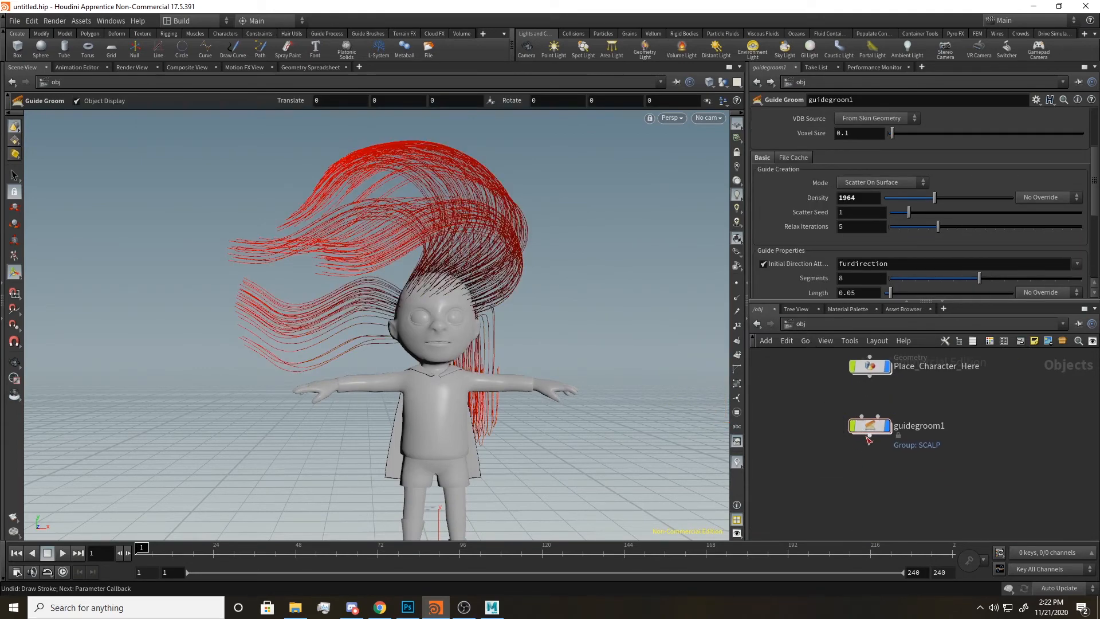
click(869, 466)
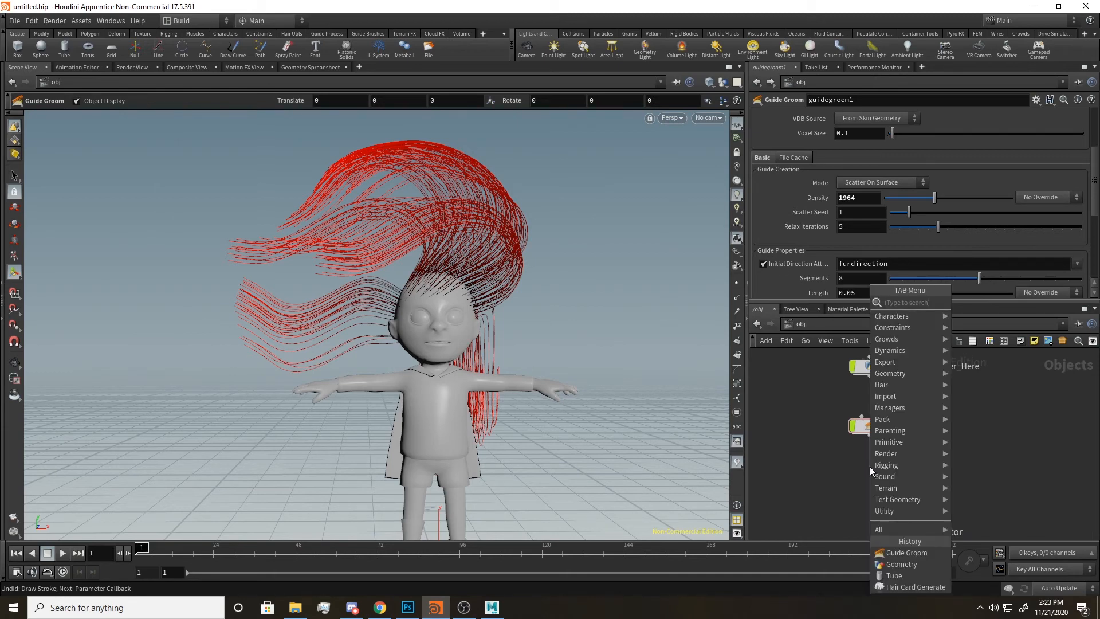
text(hair)
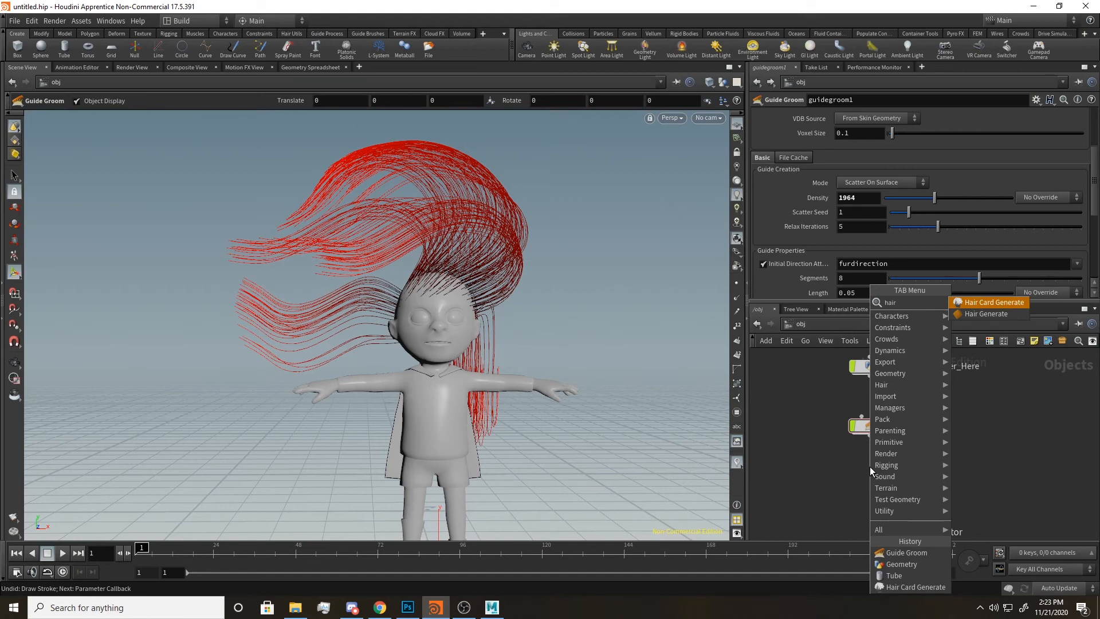
key(Return)
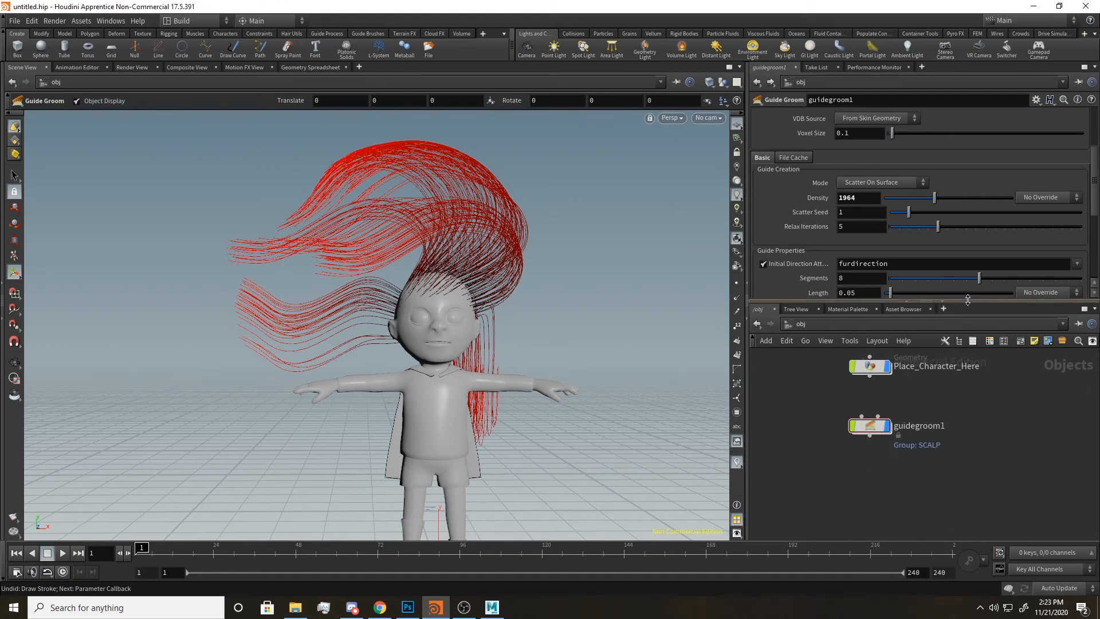
click(875, 465)
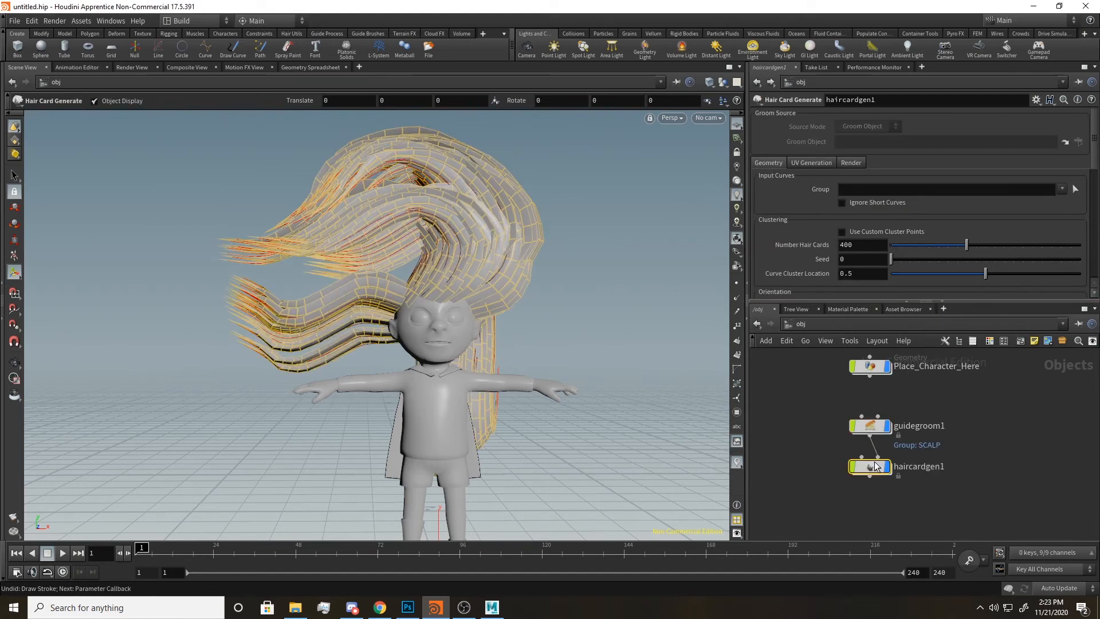
- Inspect the generated hair cards around the head and shift the haircardgen1 node slightly aside beneath guidegroom1
key(Escape)
drag(632, 388, 447, 378)
alt+right_drag(446, 378, 472, 333)
alt+middle_drag(472, 333, 438, 436)
drag(438, 437, 512, 418)
key(Return)
drag(869, 467, 843, 471)
key(Escape)
drag(289, 433, 314, 434)
key(Return)
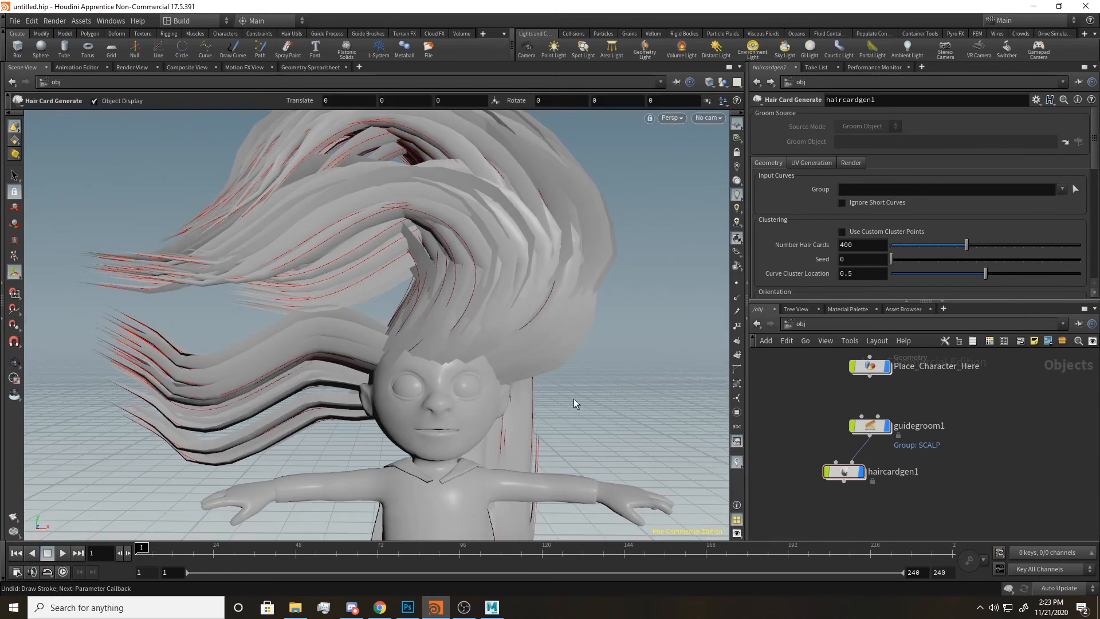
- Select guidegroom1 and examine how its guides run along the generated hair cards
click(872, 431)
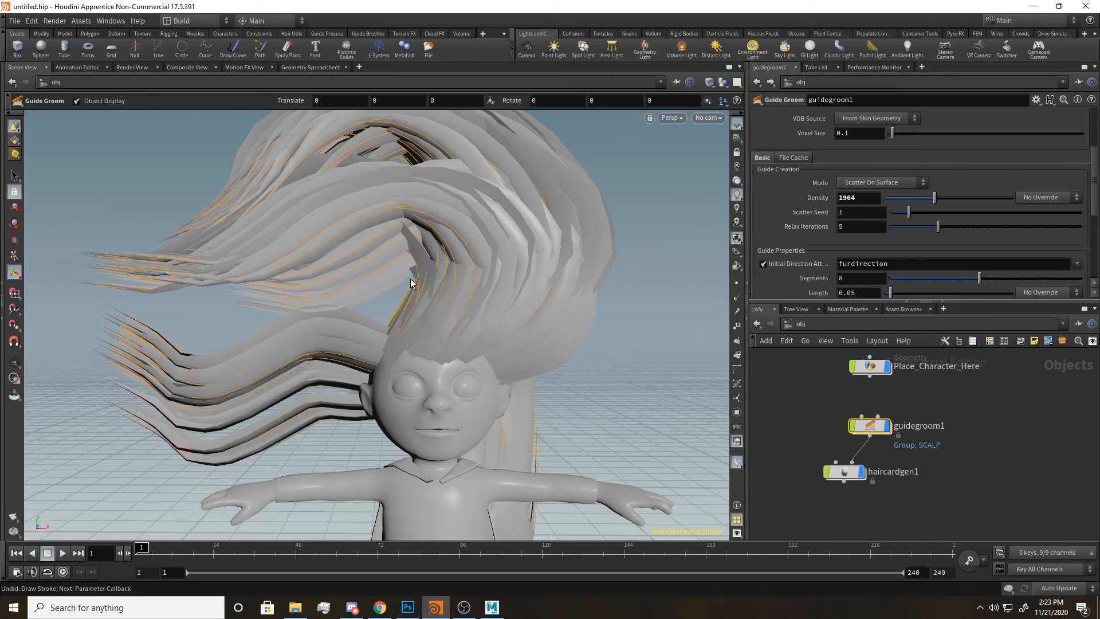
key(space)
drag(612, 330, 581, 345)
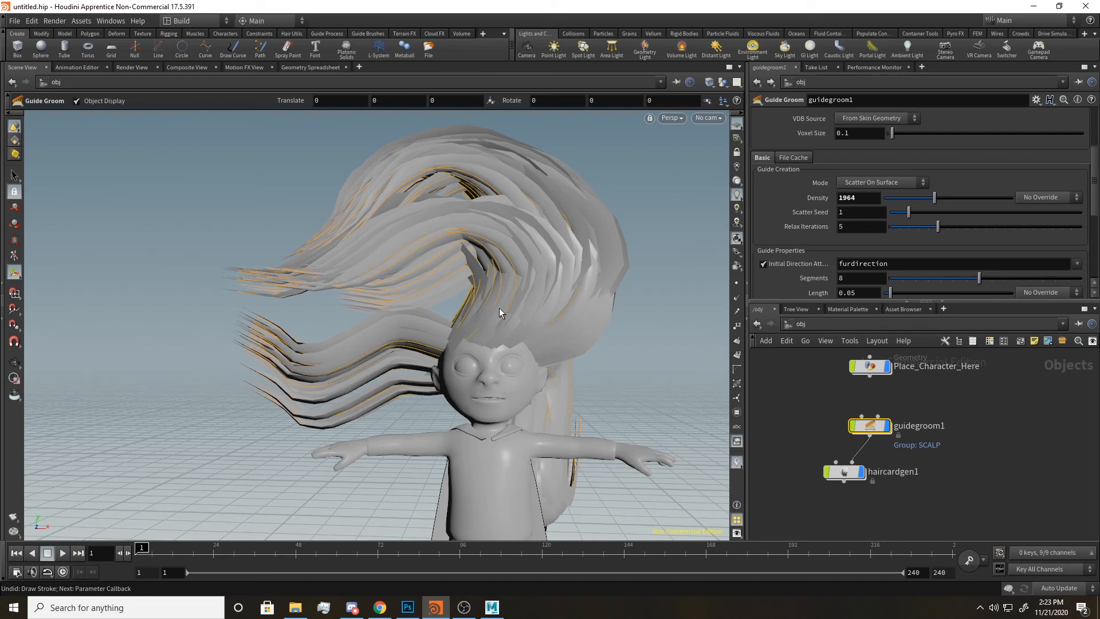
alt+drag(559, 366, 588, 364)
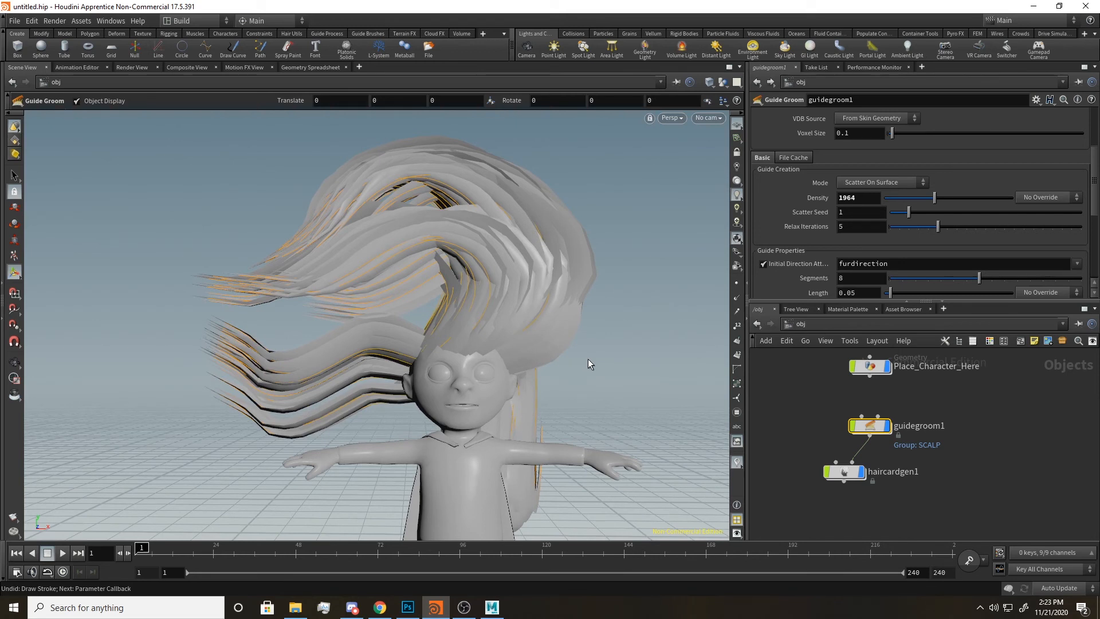
- Tidy the network by moving guidegroom1 closer to Place_Character_Here and lining haircardgen1 up directly beneath it
mouse_move(869, 425)
mouse_down()
mouse_move(869, 378)
mouse_move(869, 404)
mouse_up()
mouse_move(849, 473)
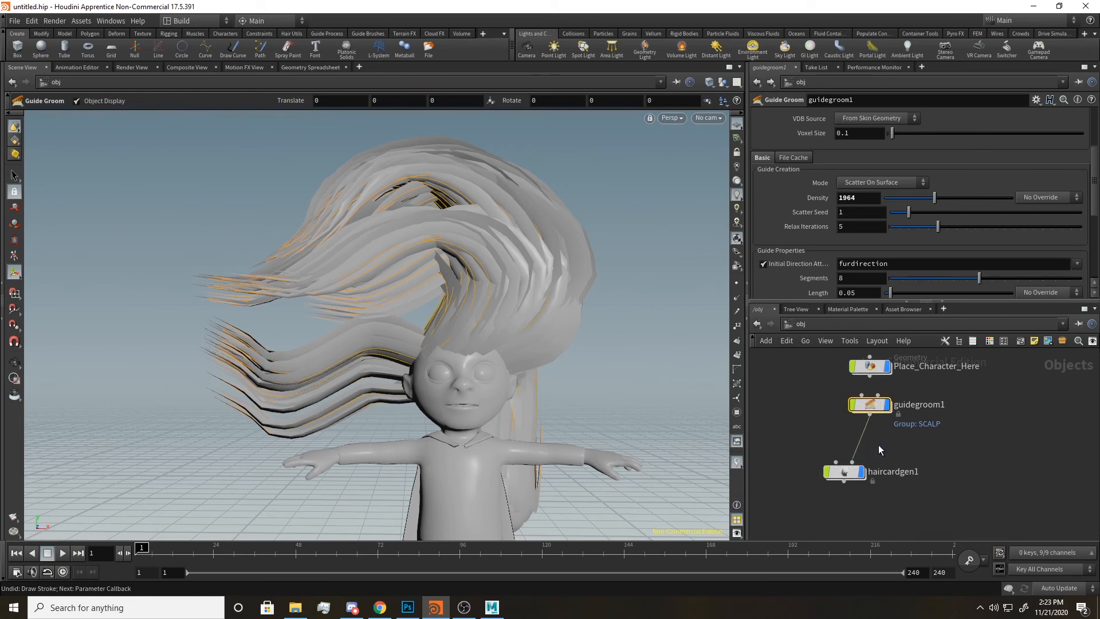
drag(849, 473, 866, 452)
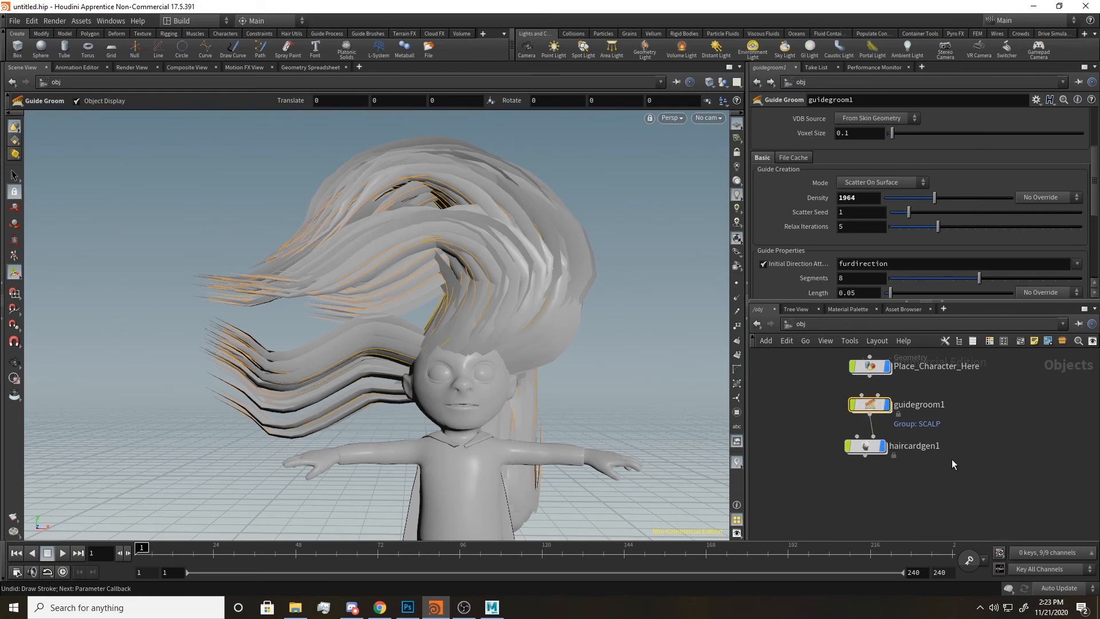
- Collapse Place_Character_Here, guidegroom1 and haircardgen1 into one subnetwork and rename it BOY_O_FABIO
drag(1020, 360, 823, 493)
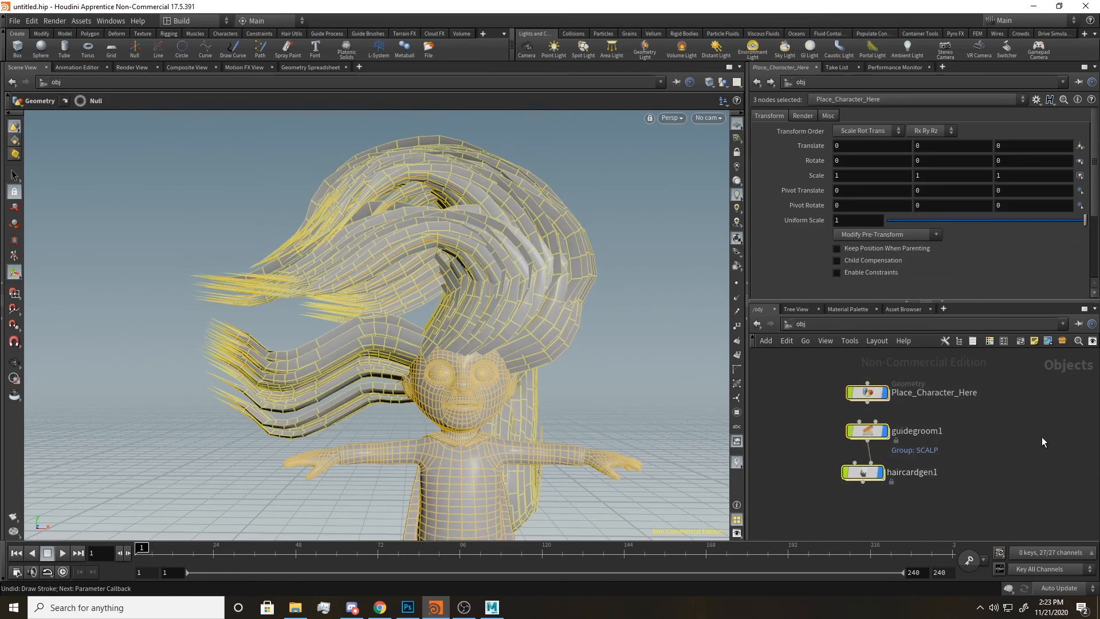
click(1061, 341)
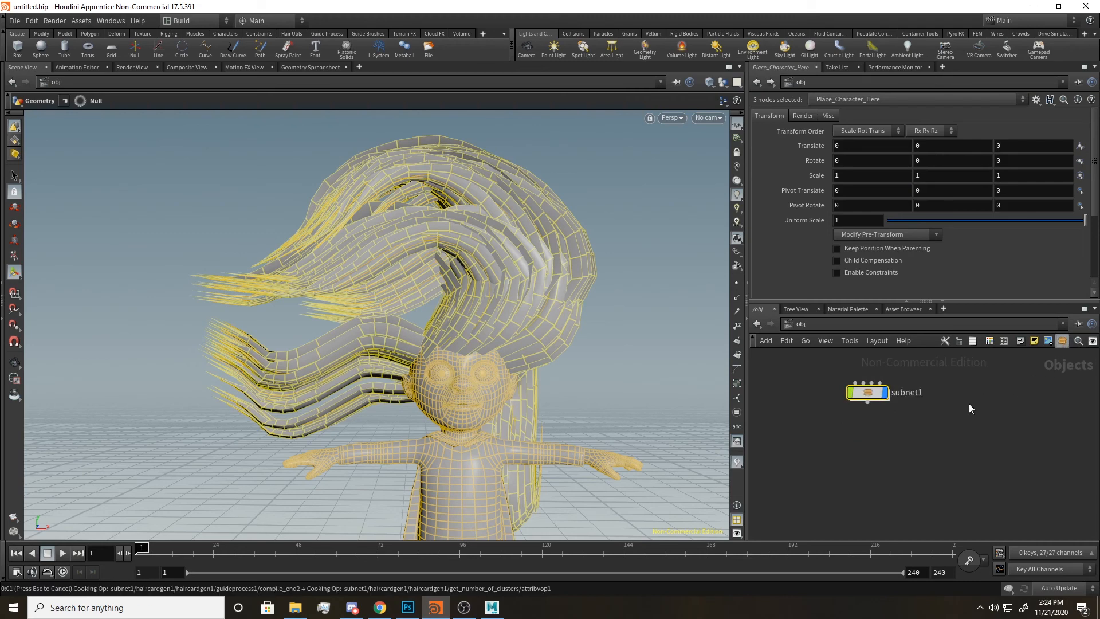
double_click(908, 394)
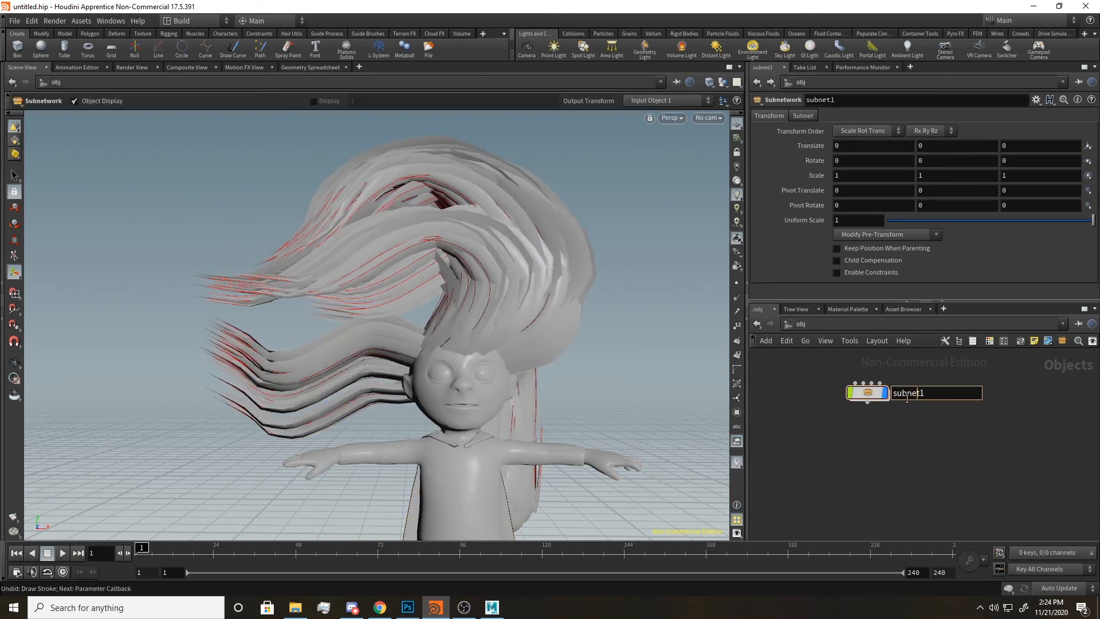
drag(923, 394, 777, 399)
text(BOY_O_FABIO)
key(Return)
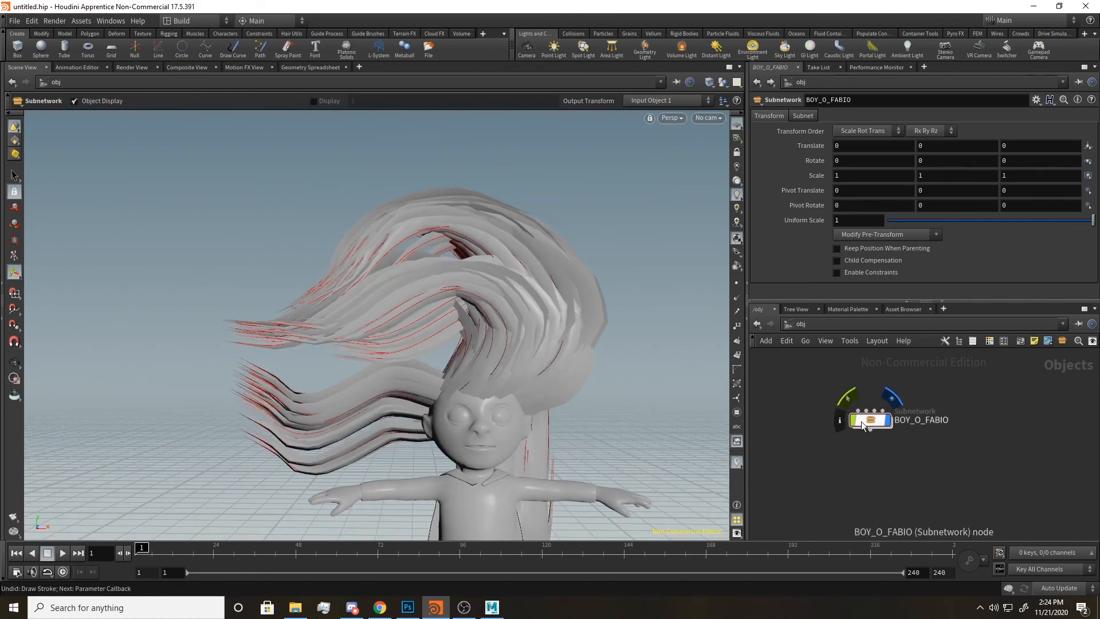
- Select the BOY_O_FABIO subnetwork and start a Filmbox FBX export
click(863, 424)
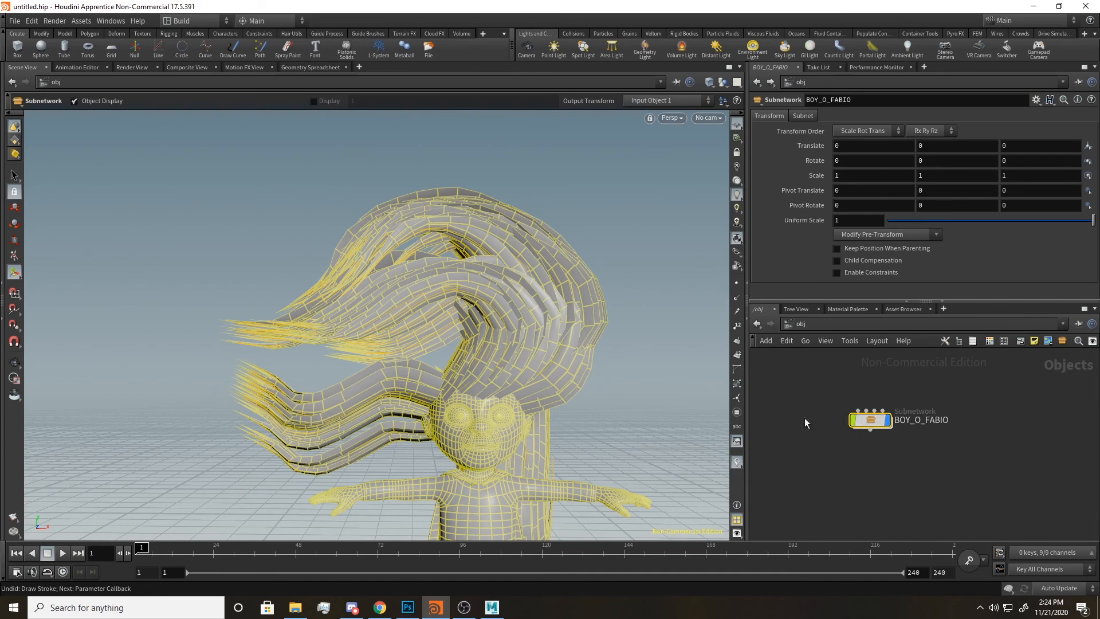
click(16, 24)
mouse_move(36, 198)
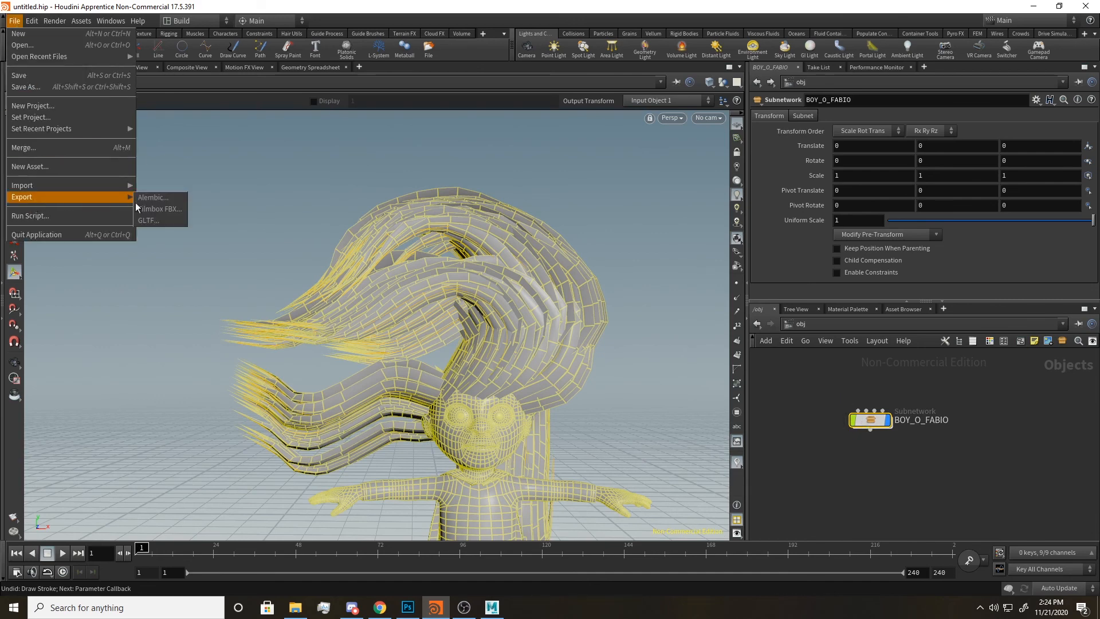
click(170, 210)
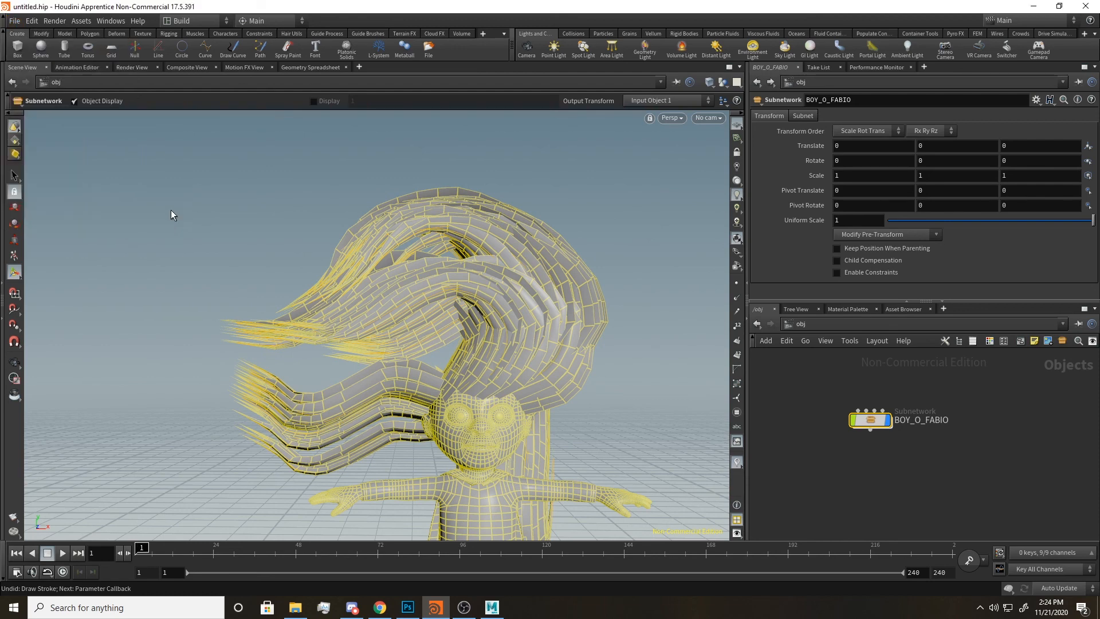